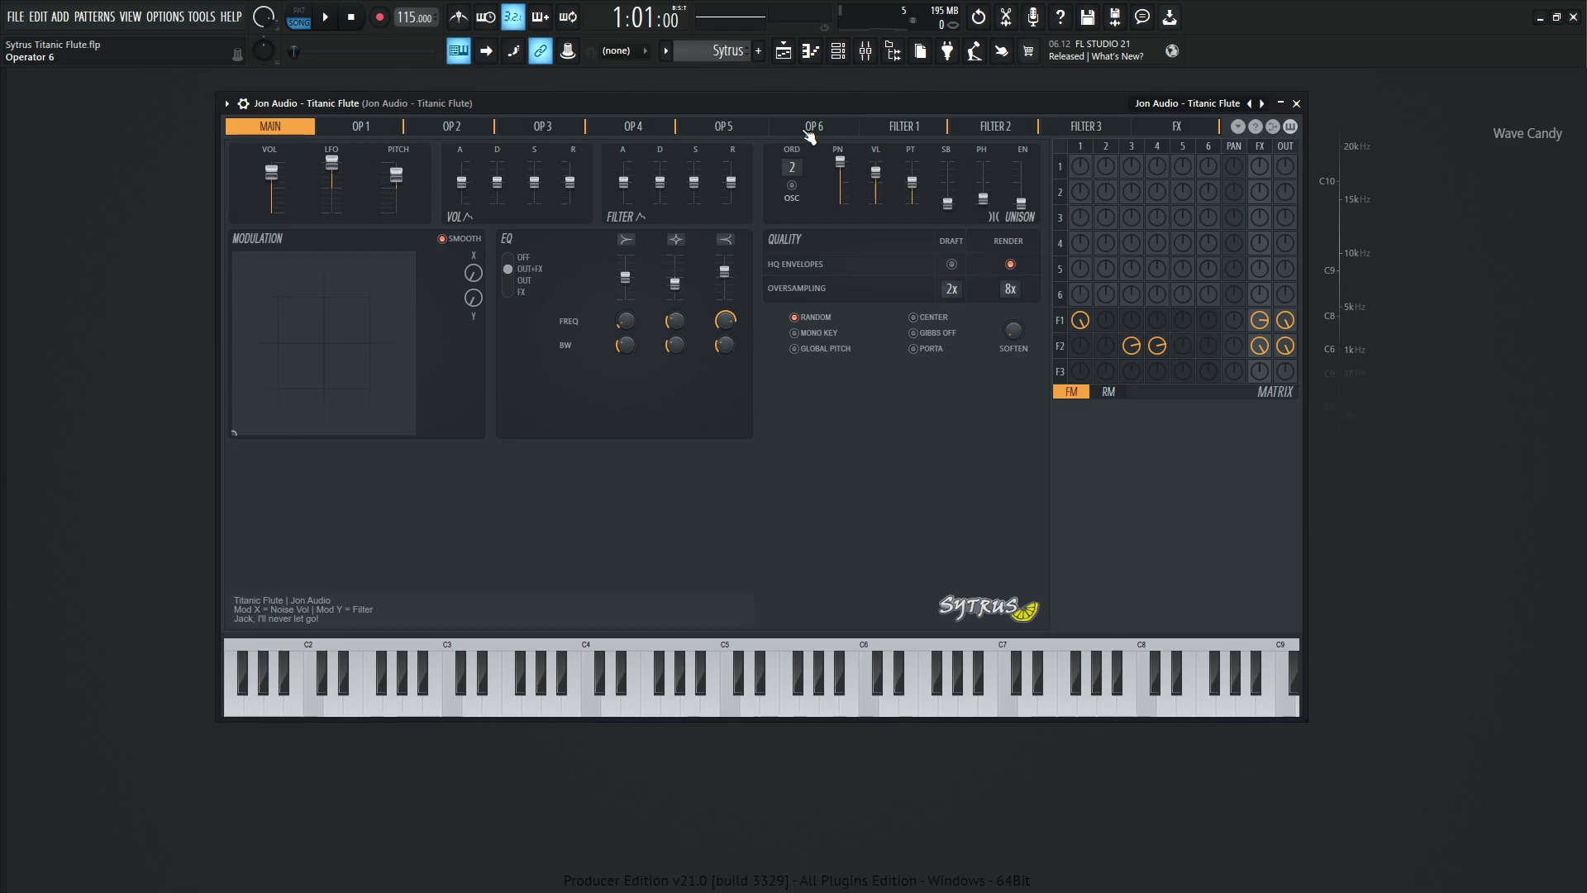
Play the flute patch and drag the Modulation XY point to 13% on X
key(space)
drag(250, 412, 190, 472)
key(space)
click(362, 129)
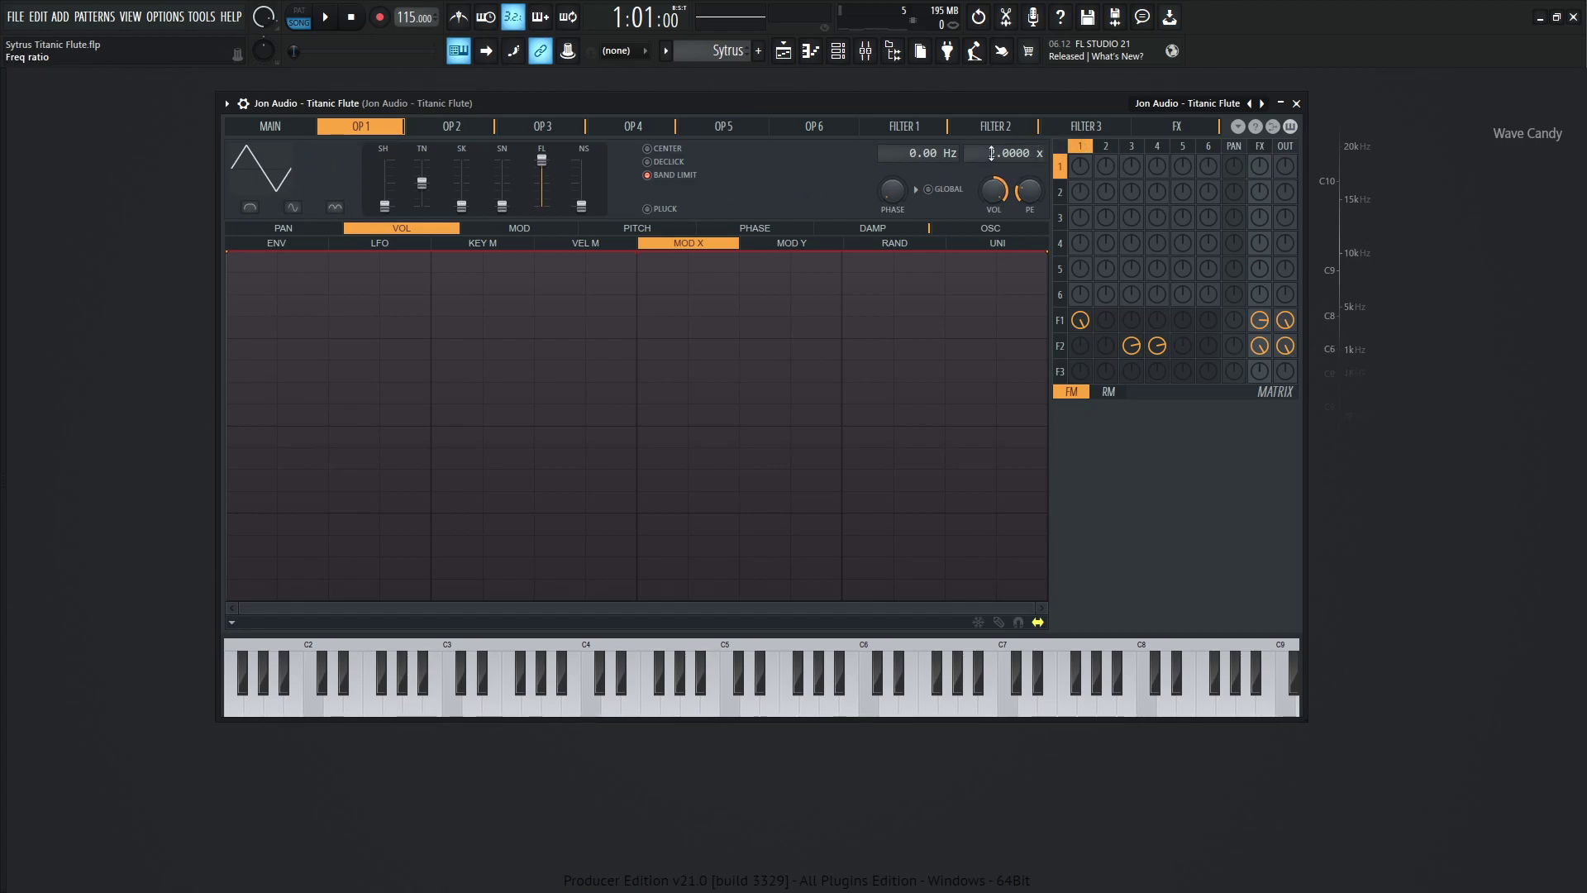
click(299, 127)
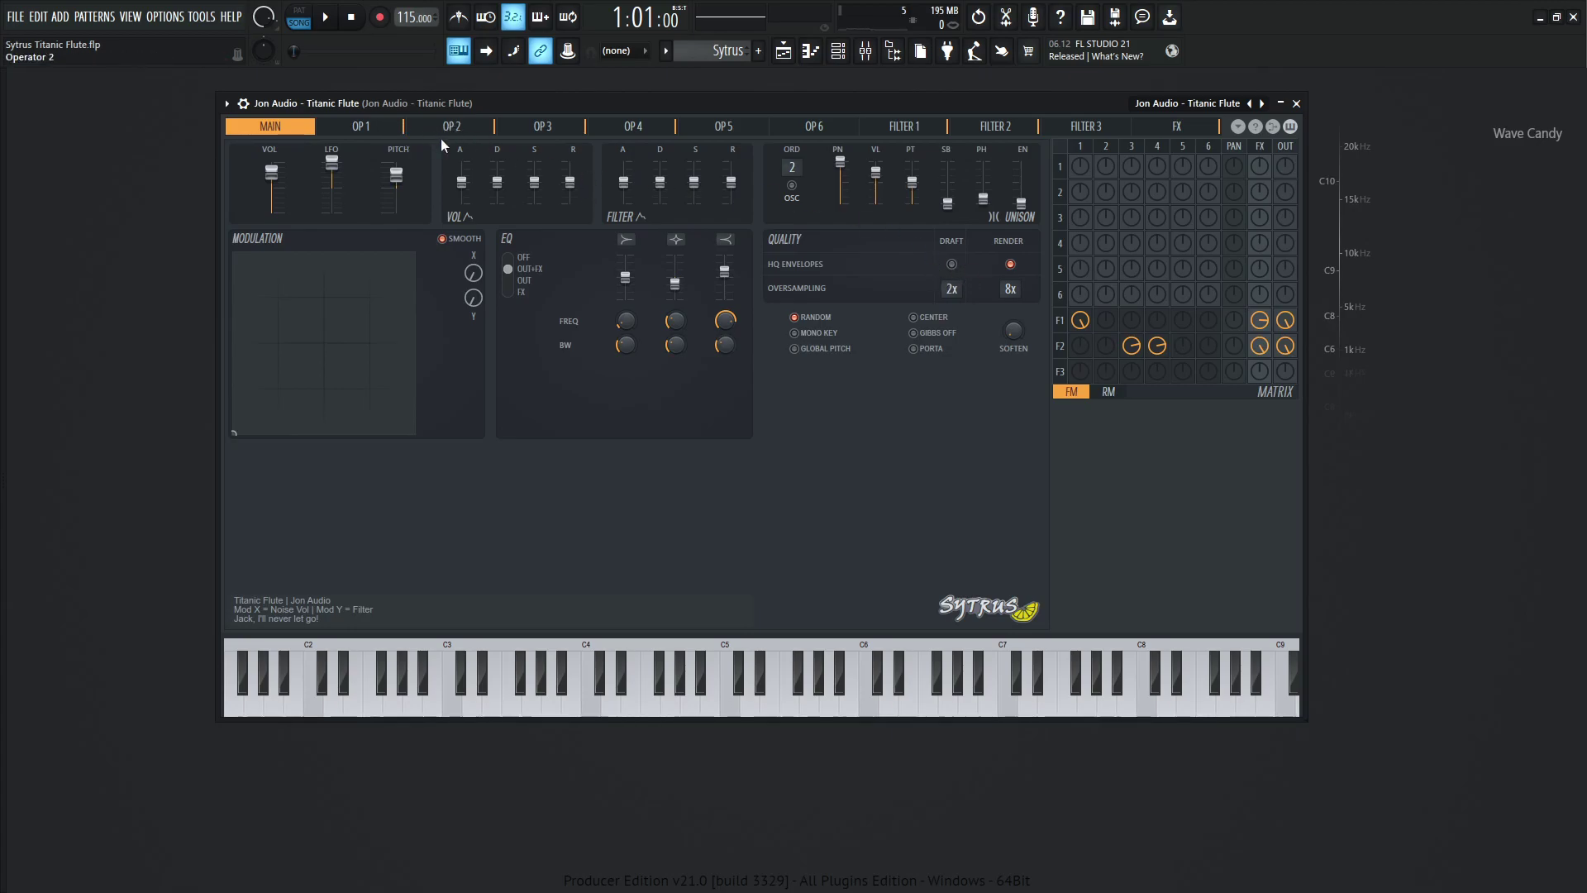
Show Operator 1, play E4 twice, and switch the matrix to RM ring-modulation levels
click(372, 128)
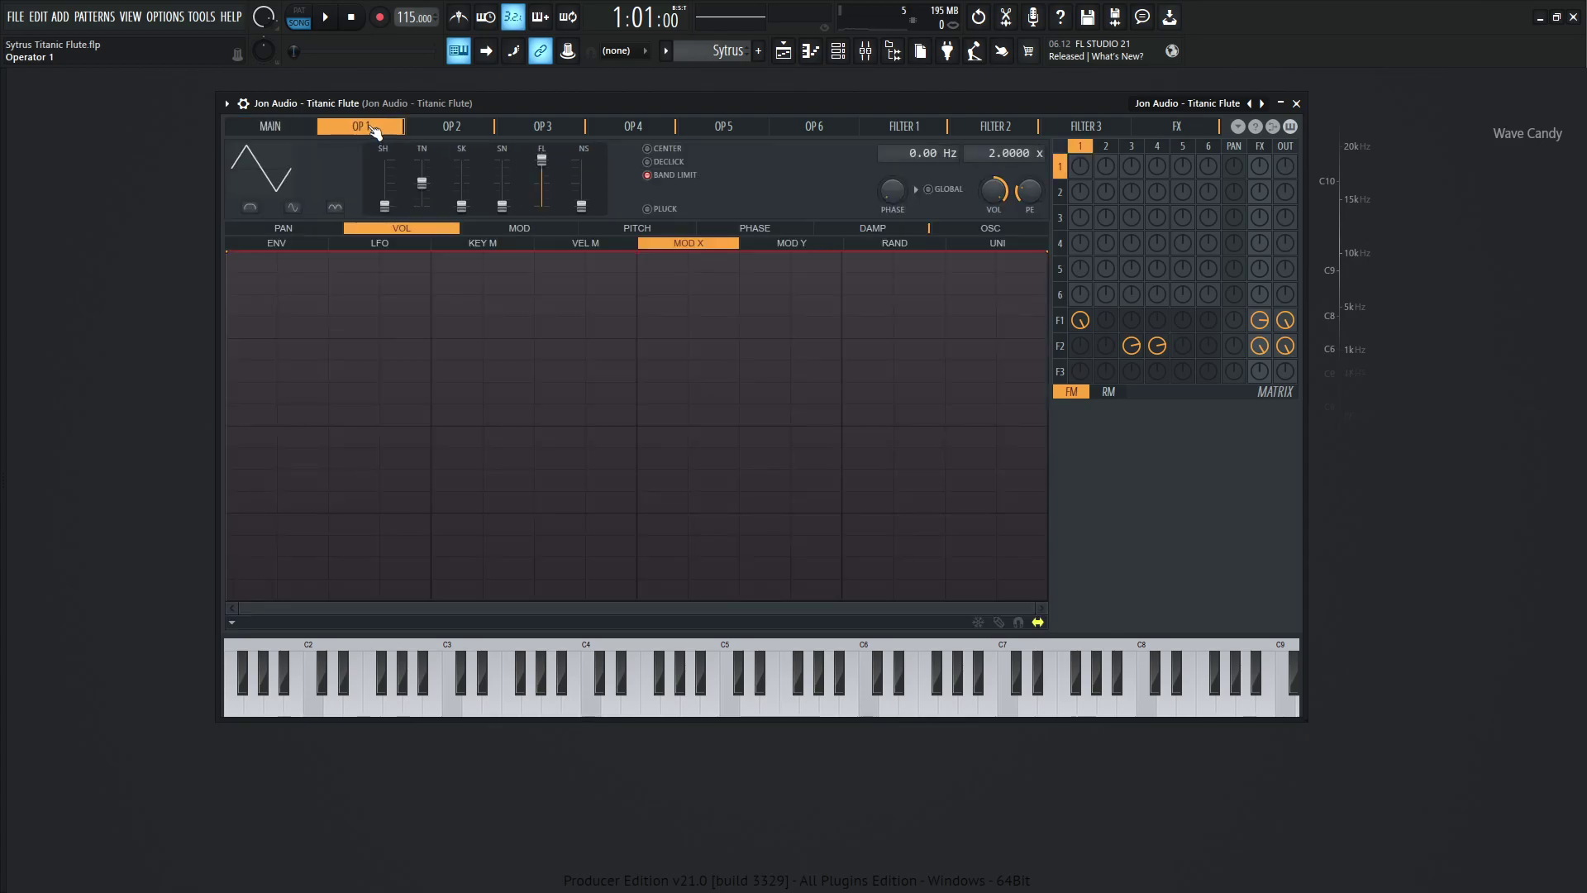
key(c)
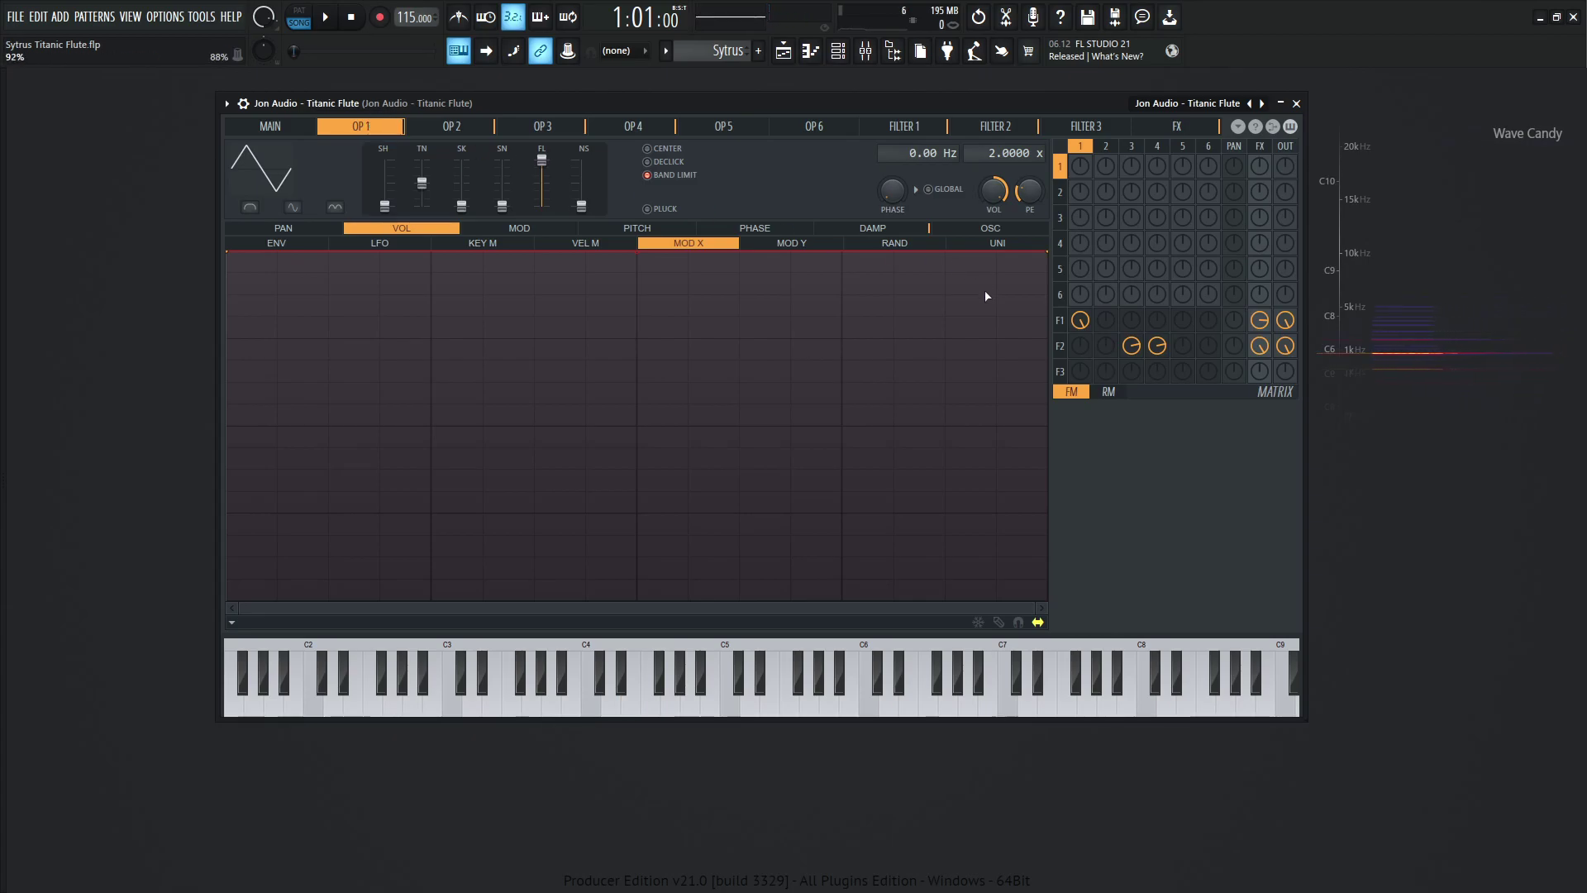
key(c)
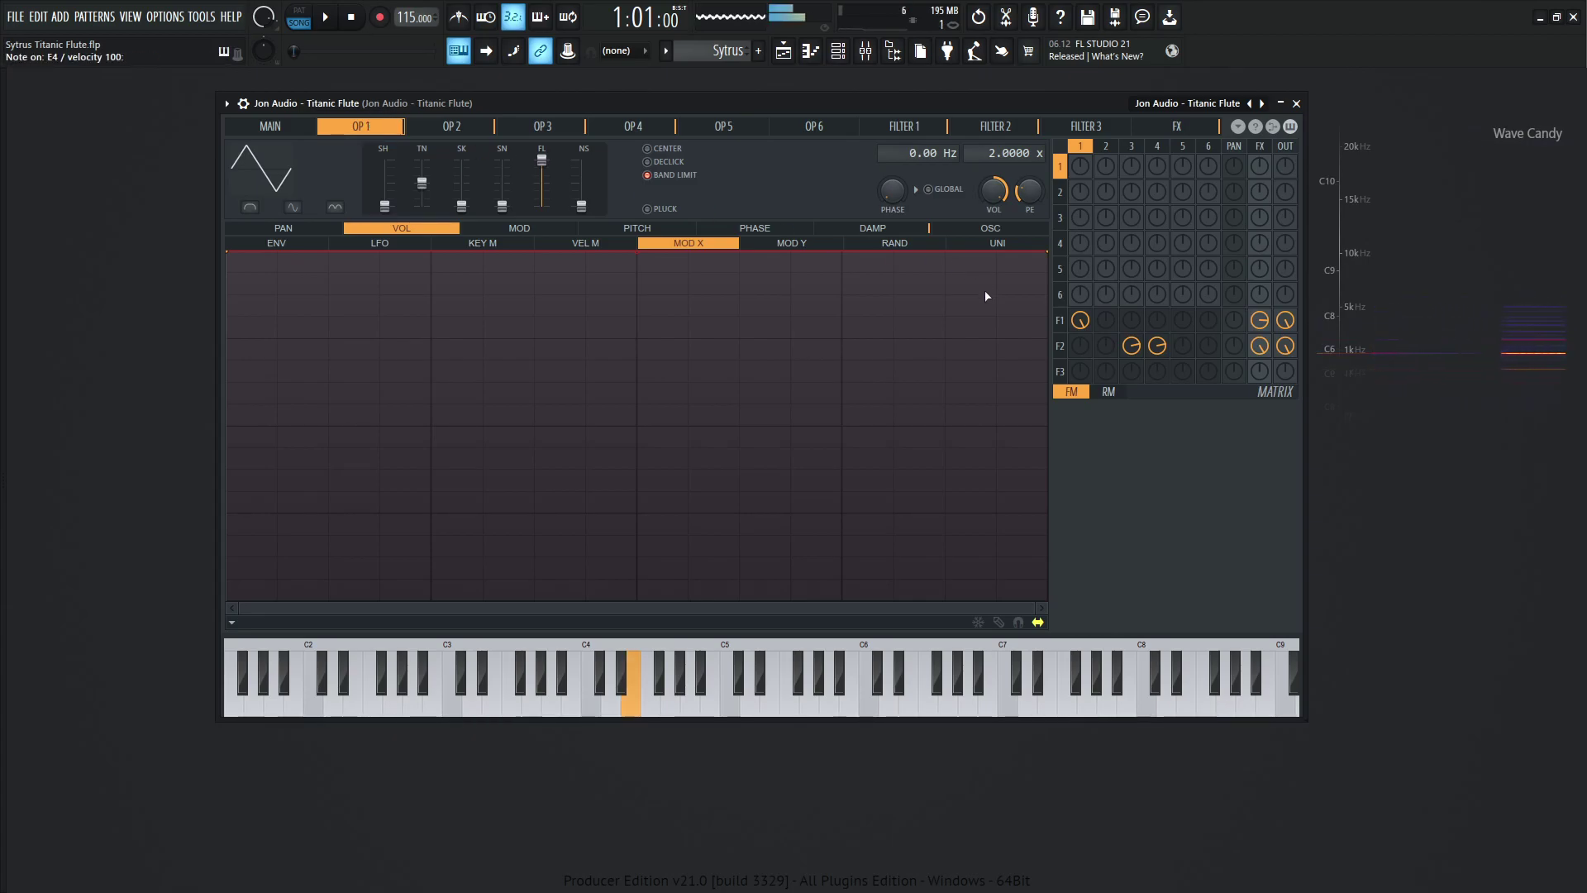
click(1108, 394)
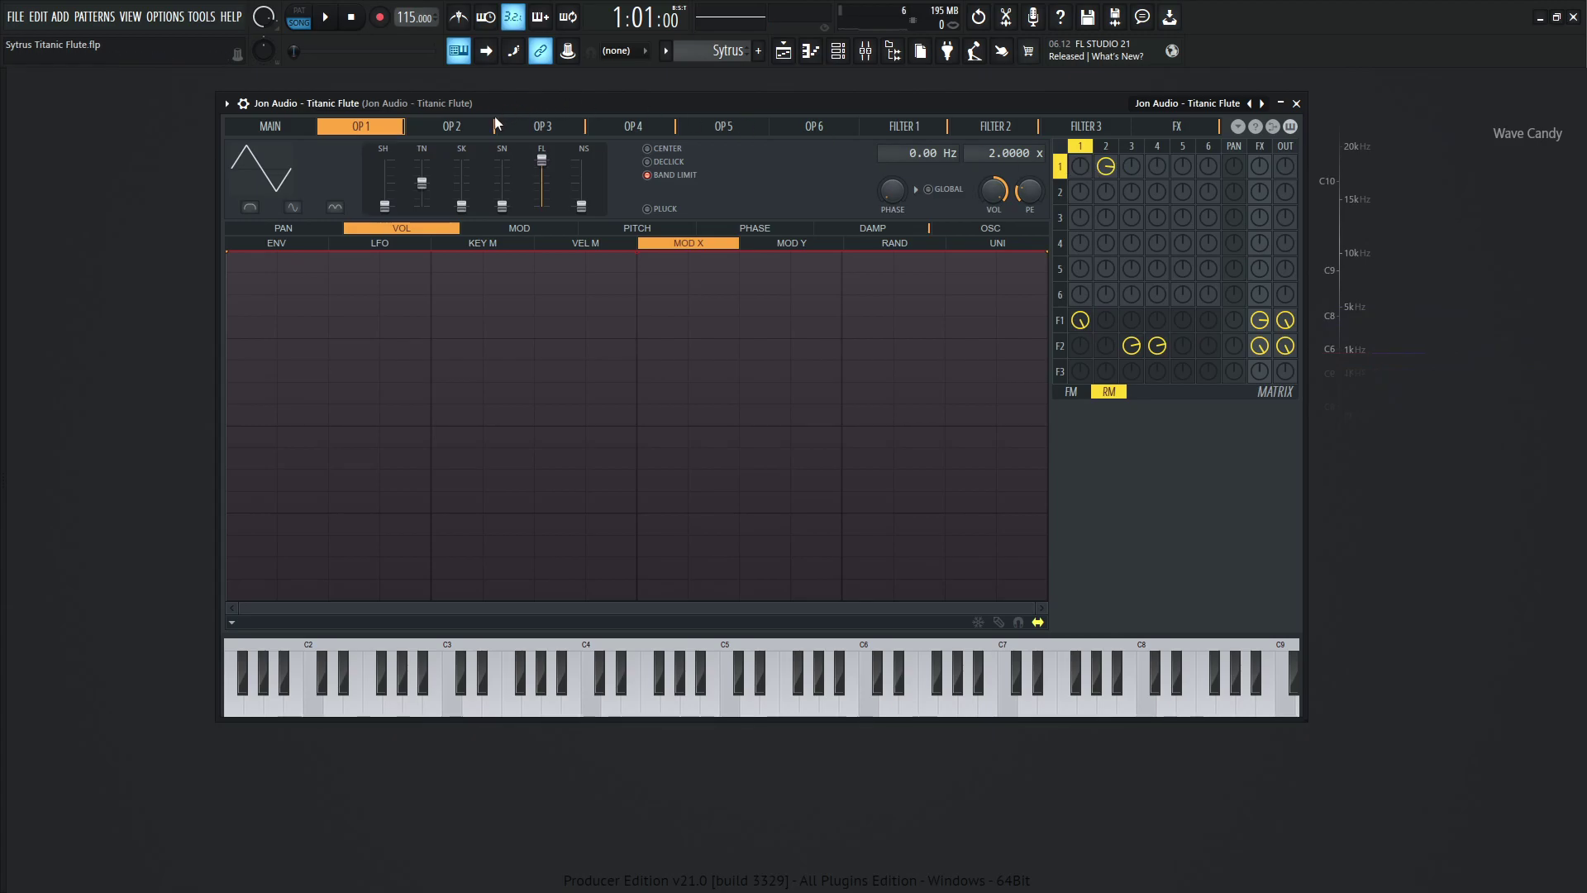
Convert Operator 2's waveform shape to sine harmonics via its thumbnail menu
click(476, 131)
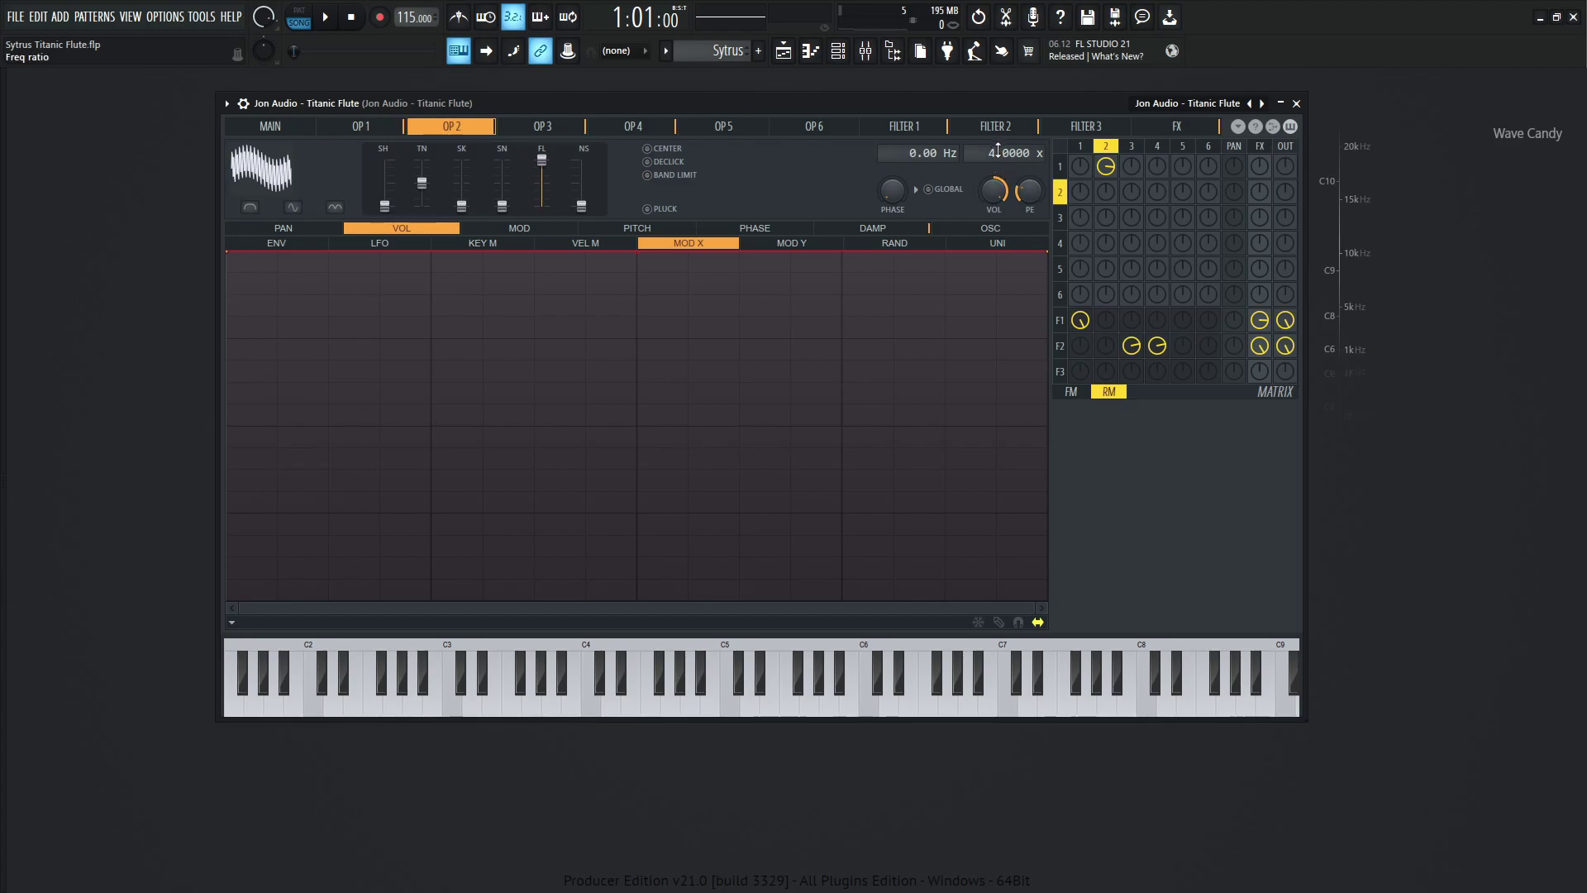
right_click(276, 171)
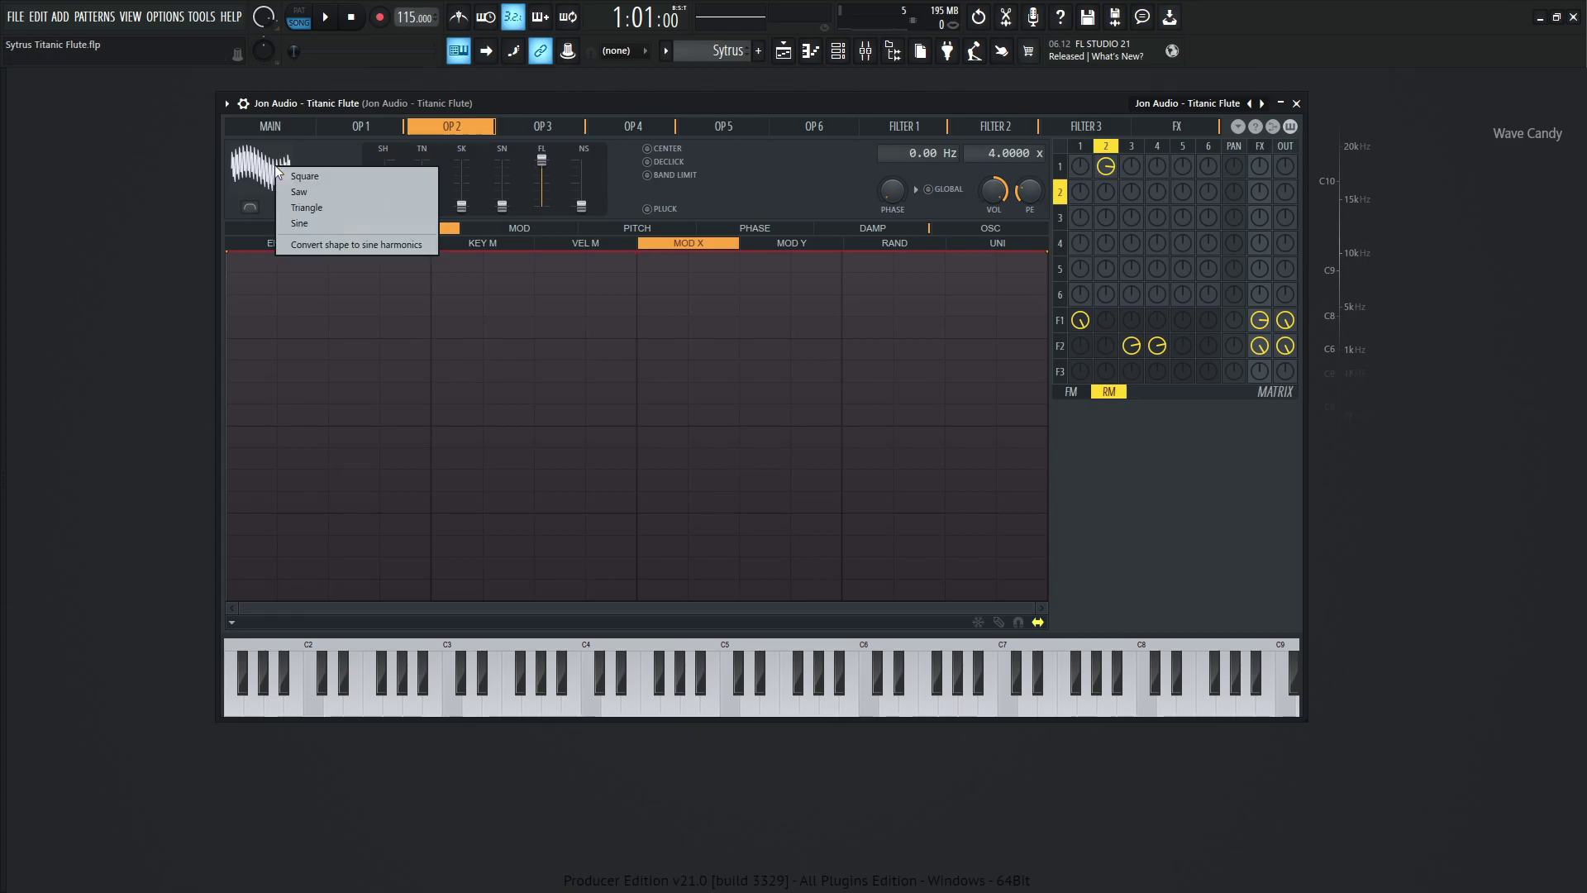
click(374, 245)
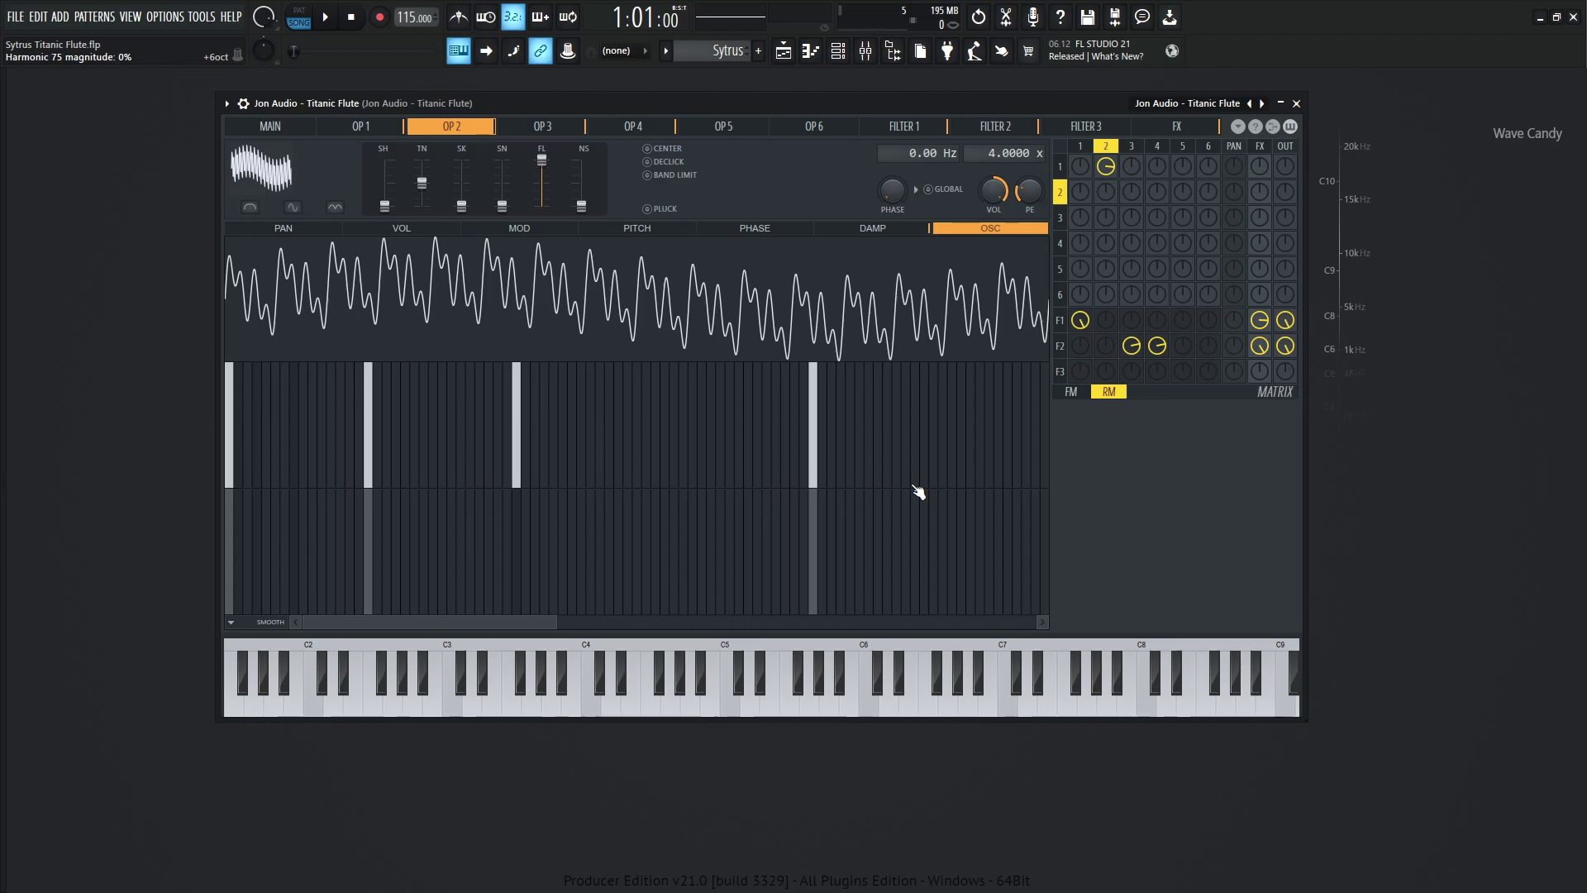
key(c)
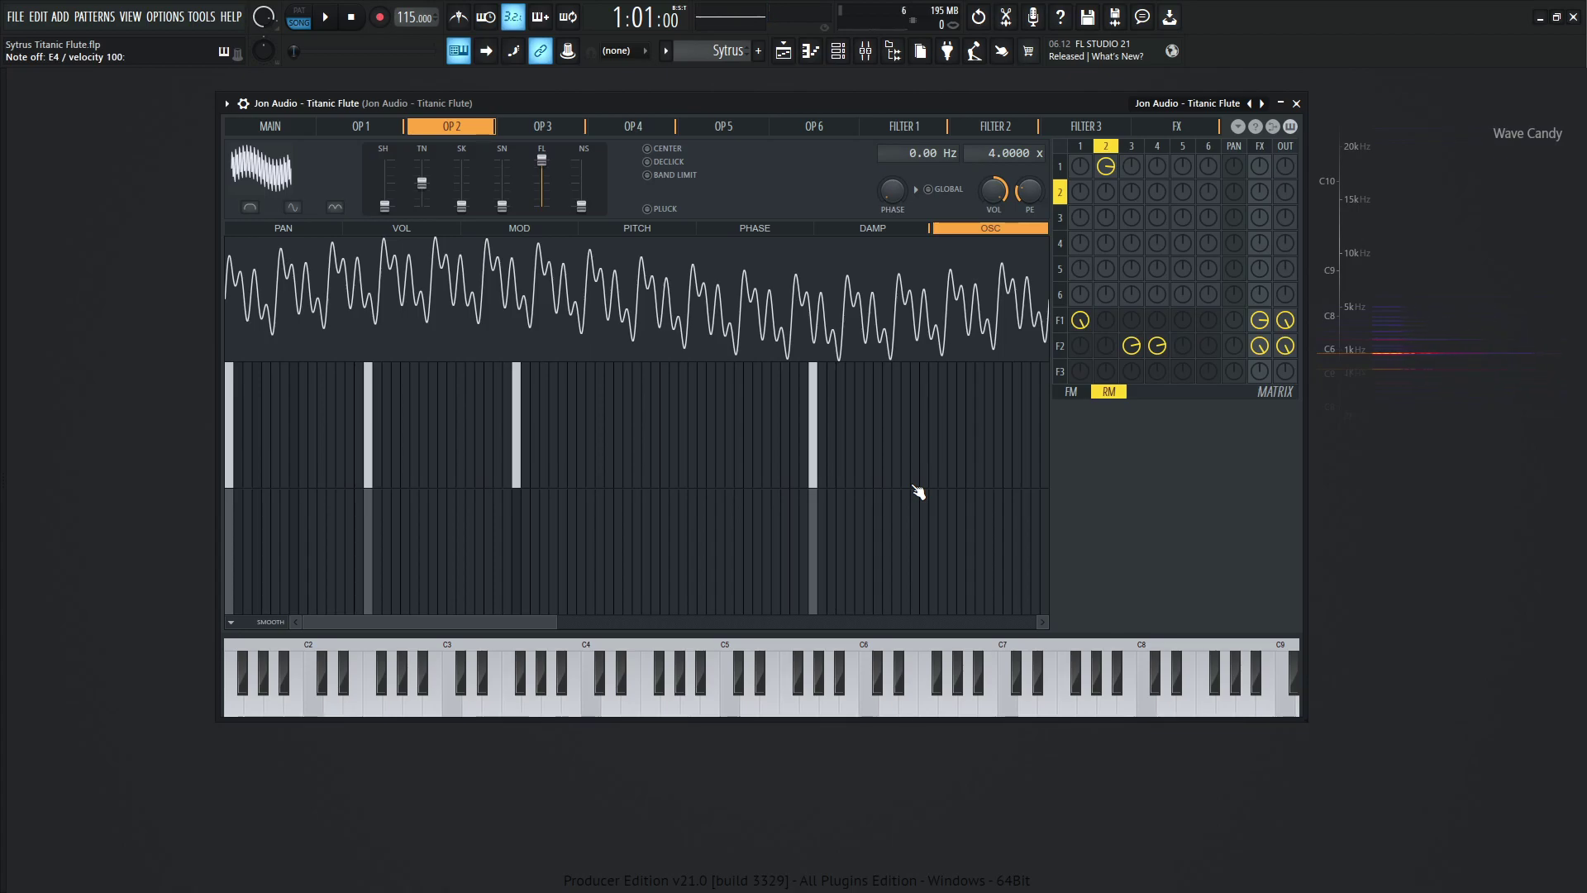
key(c)
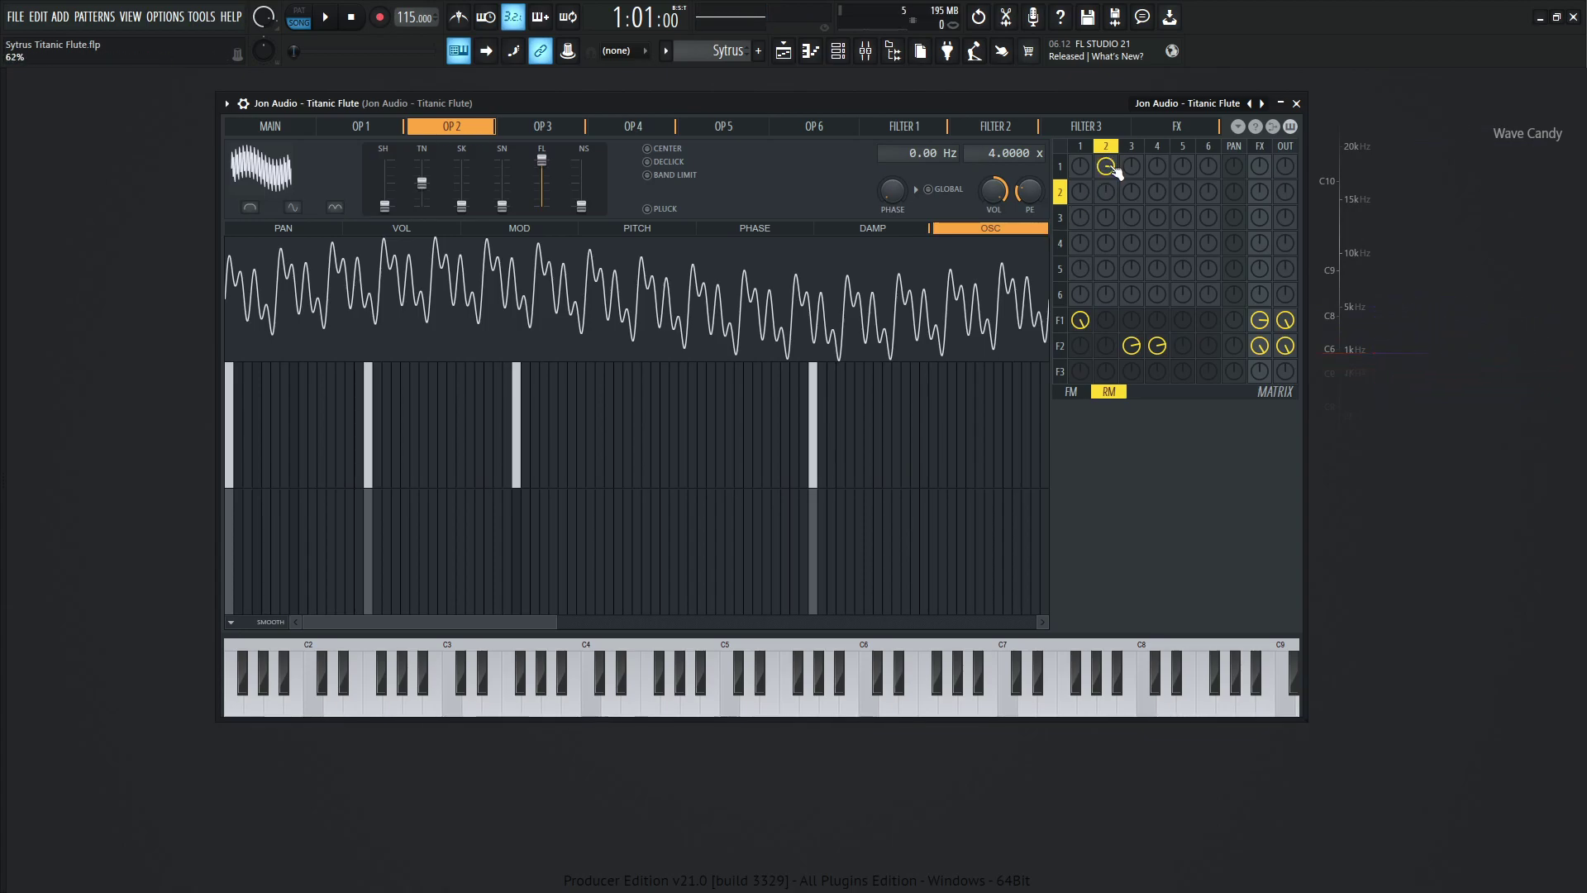
key(c)
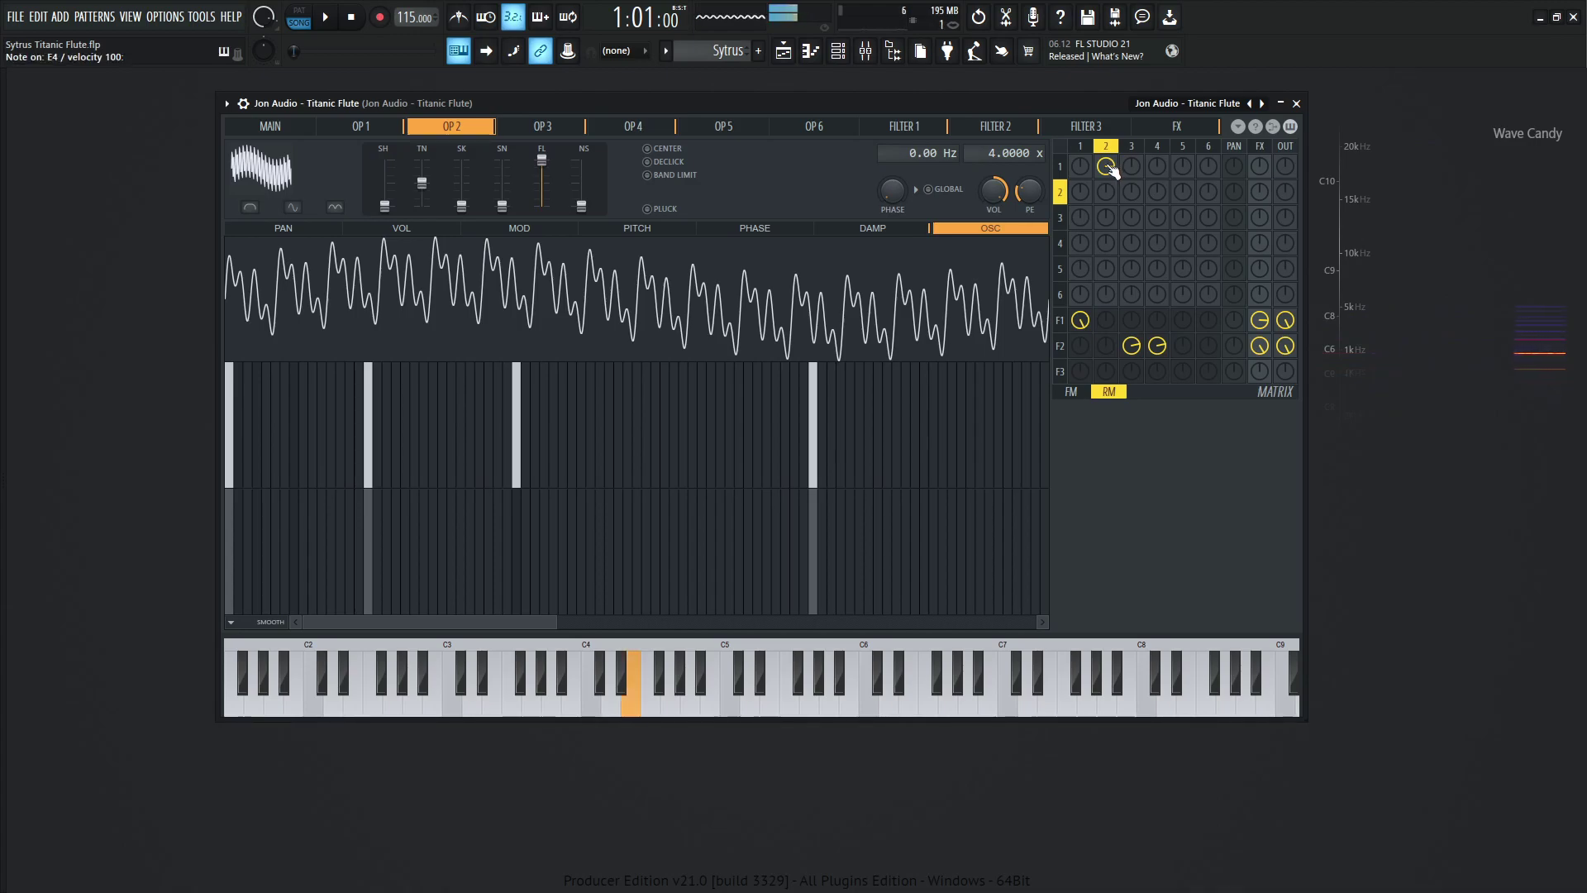
drag(1108, 168, 1120, 177)
key(c)
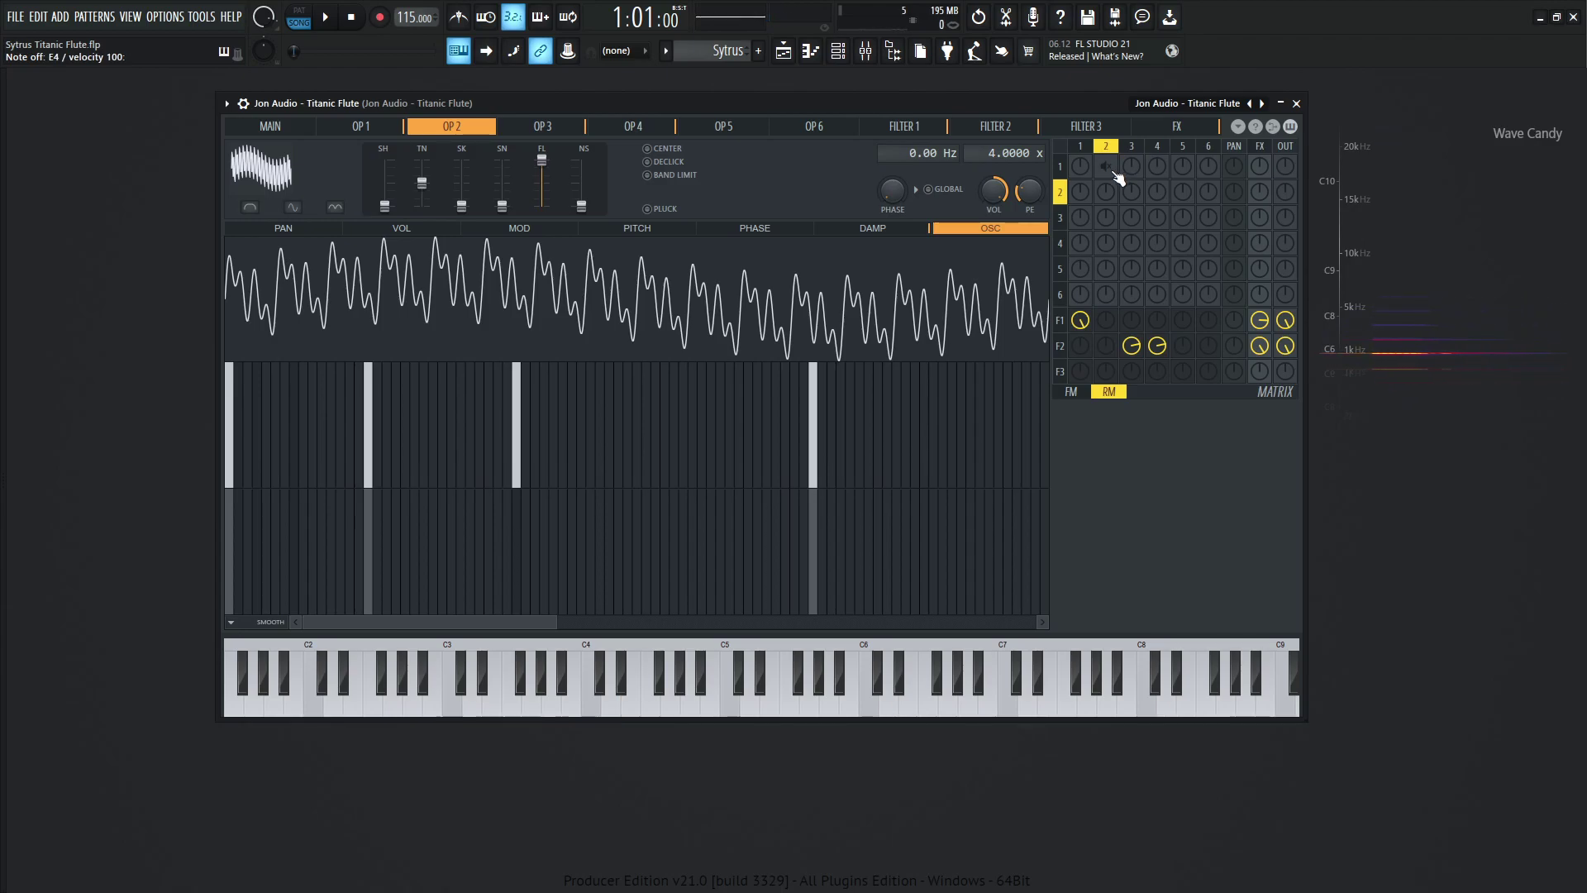
scroll(1106, 167, up, 2)
key(c)
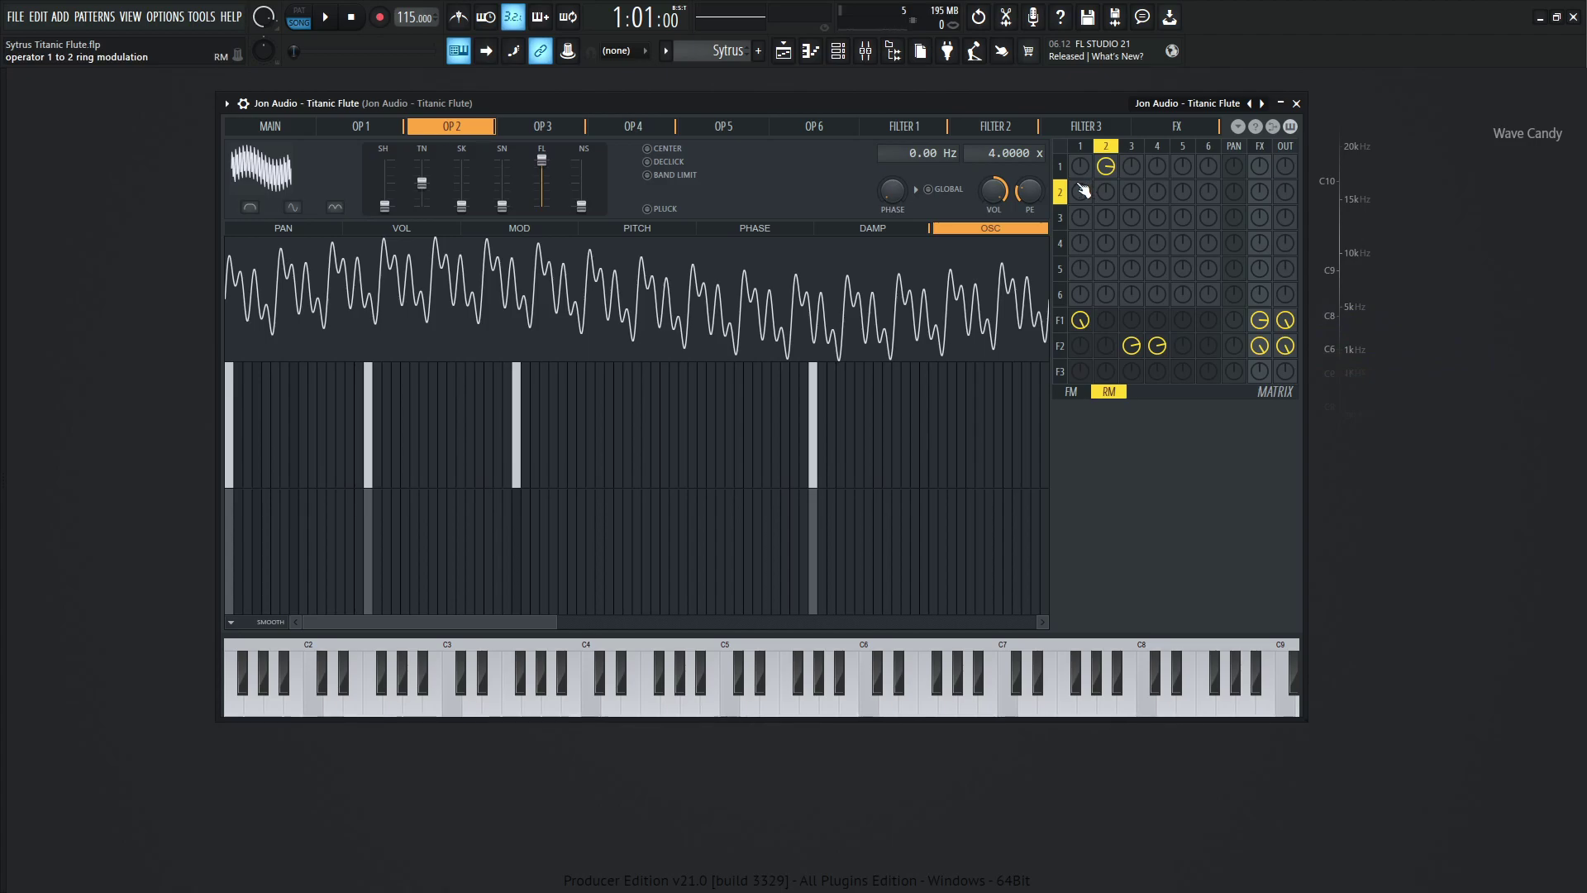
key(c)
Briefly open and close the Mixer, then show the FX page's reverb (R) settings
key(F9)
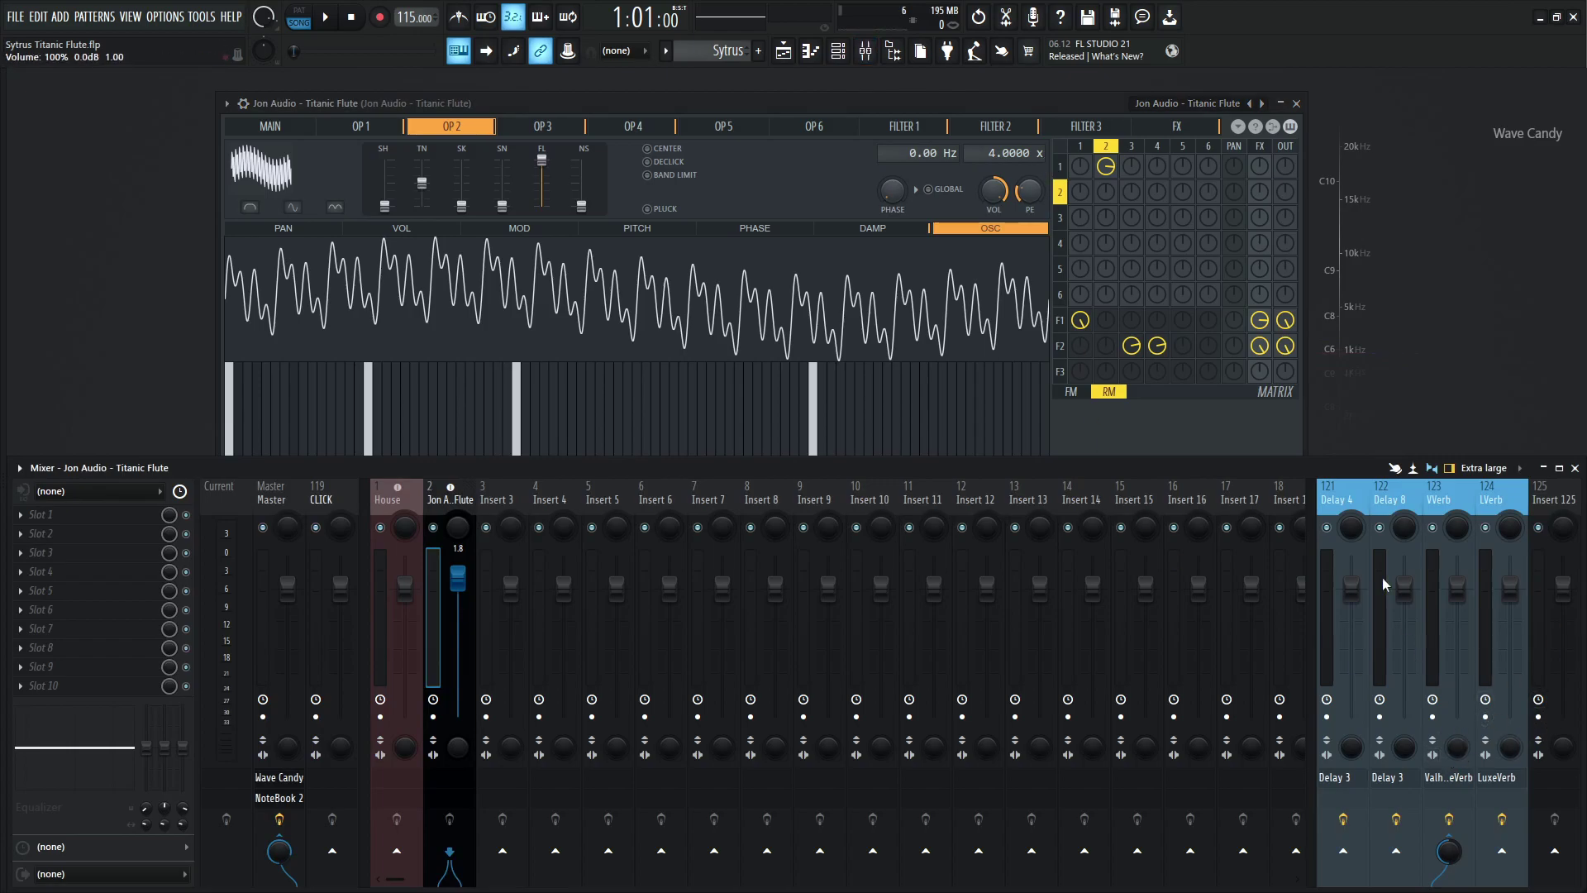
key(F9)
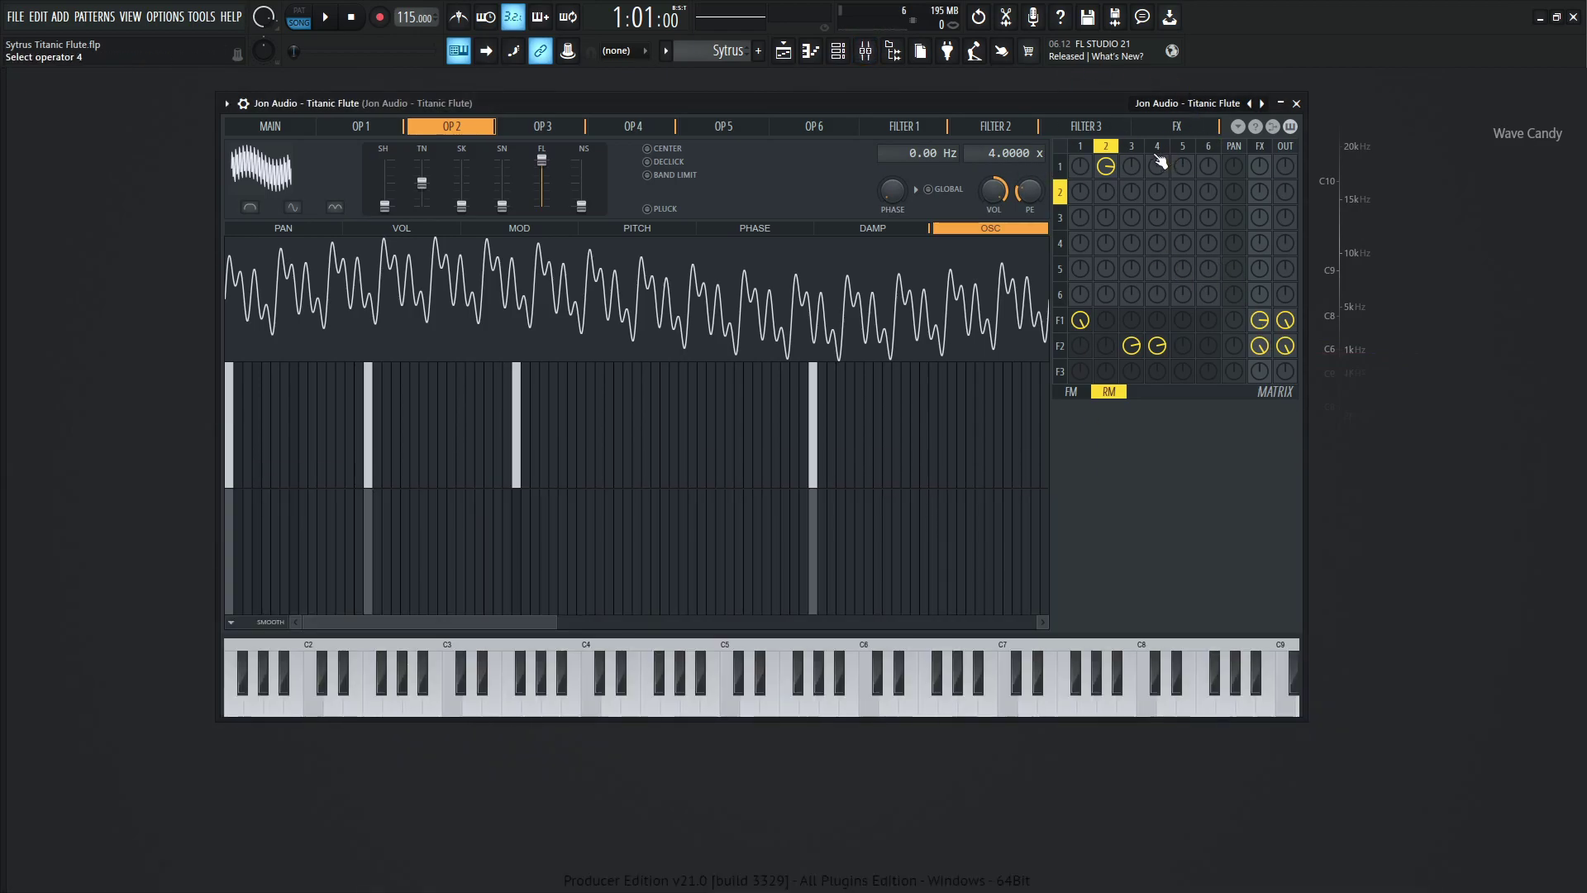
click(1178, 131)
click(696, 198)
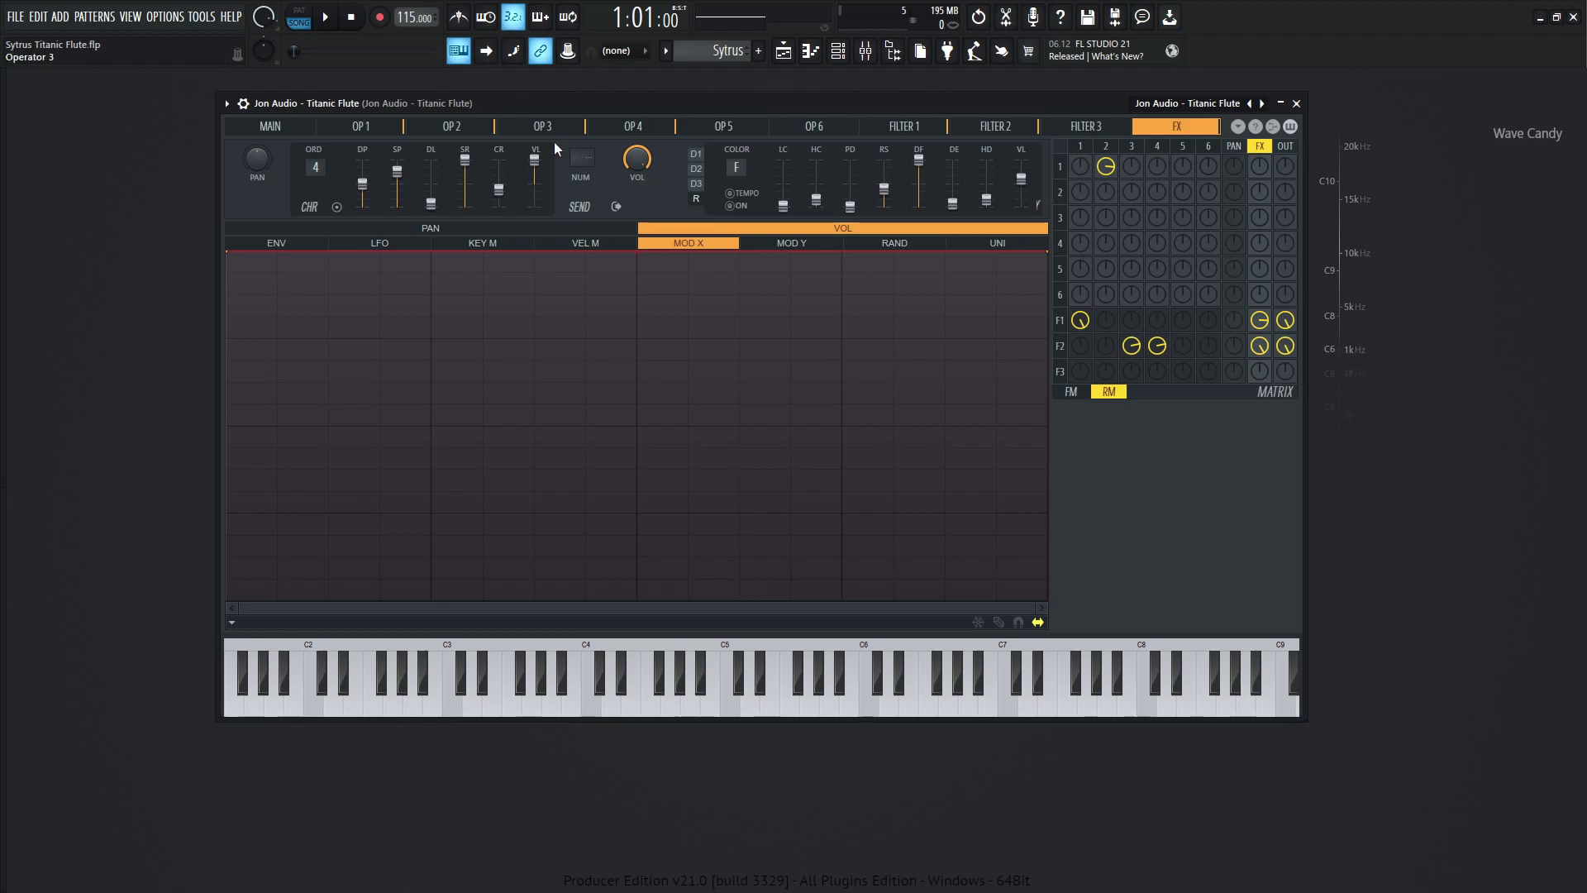
Glance at Operator 1, then show the Filter 1 page with its LP filter type
click(367, 126)
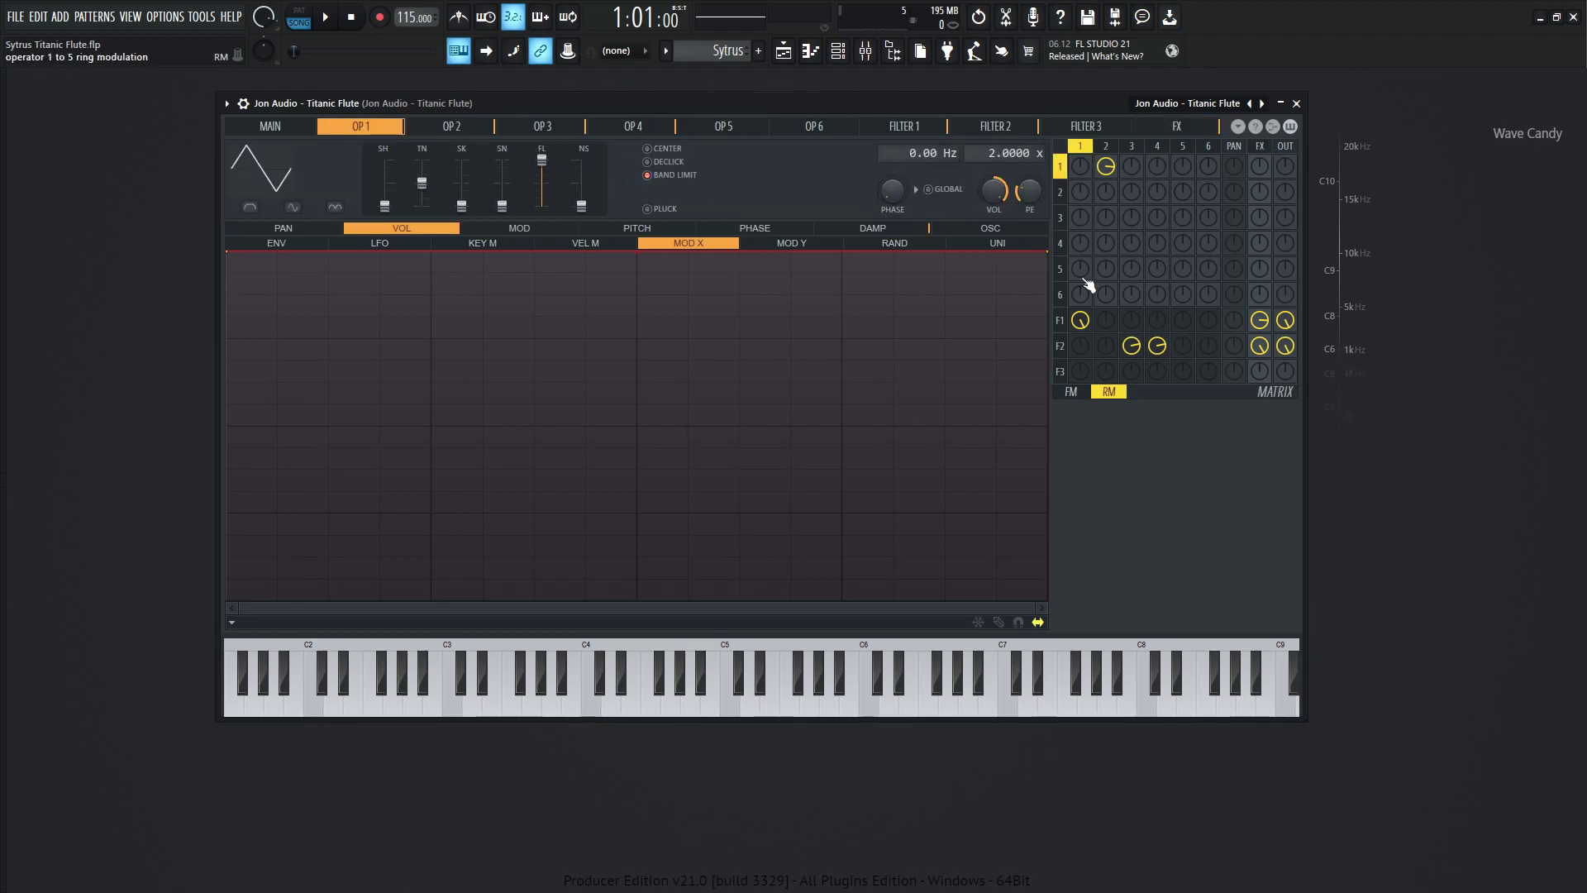
click(894, 130)
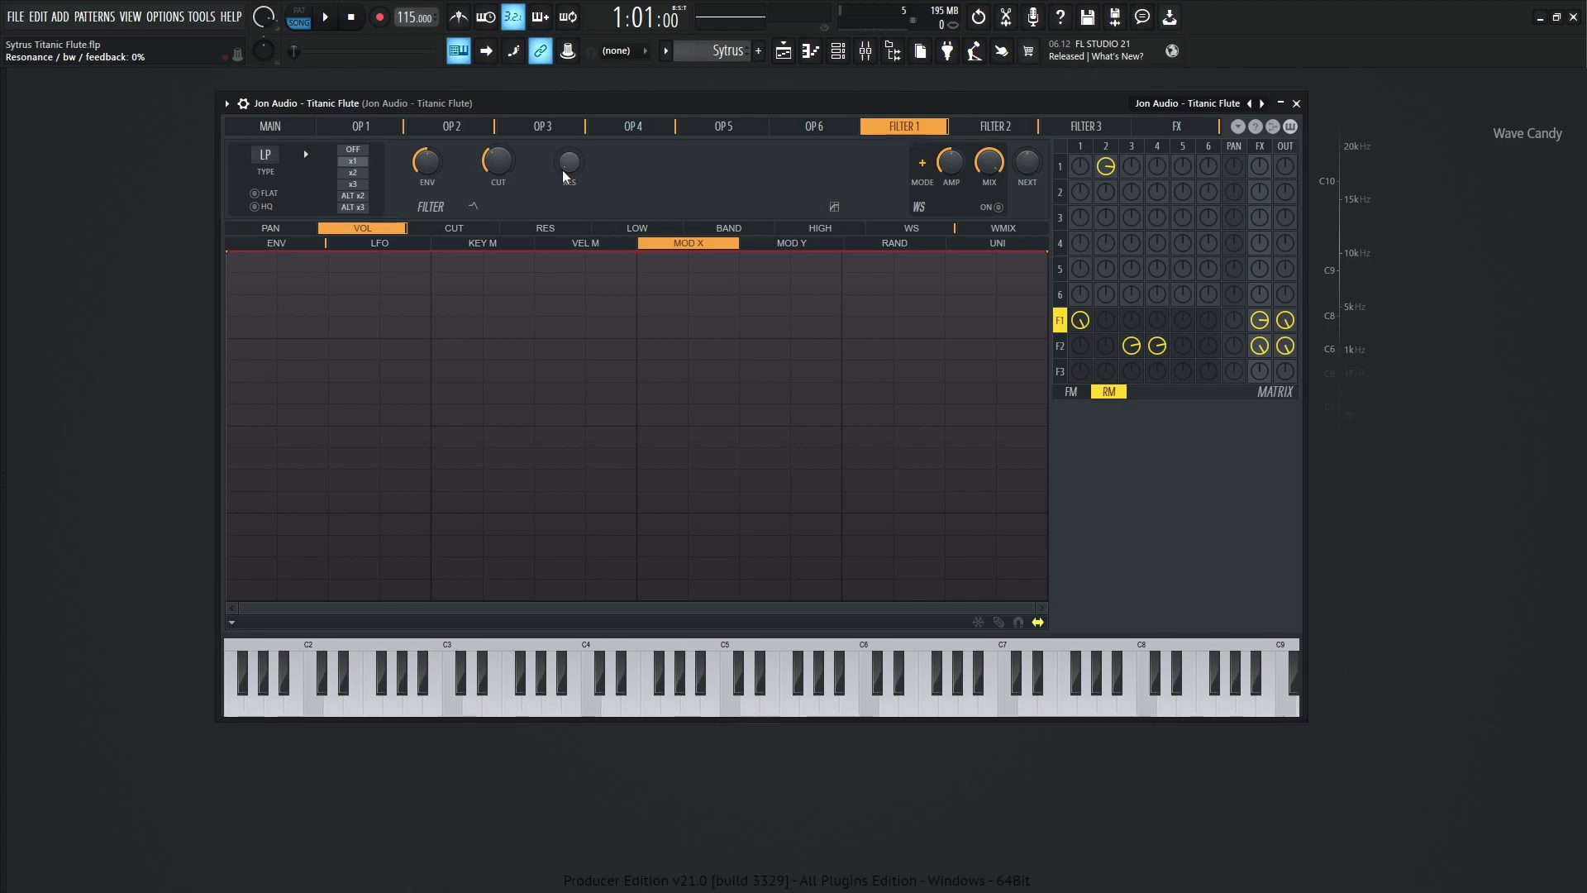
click(265, 156)
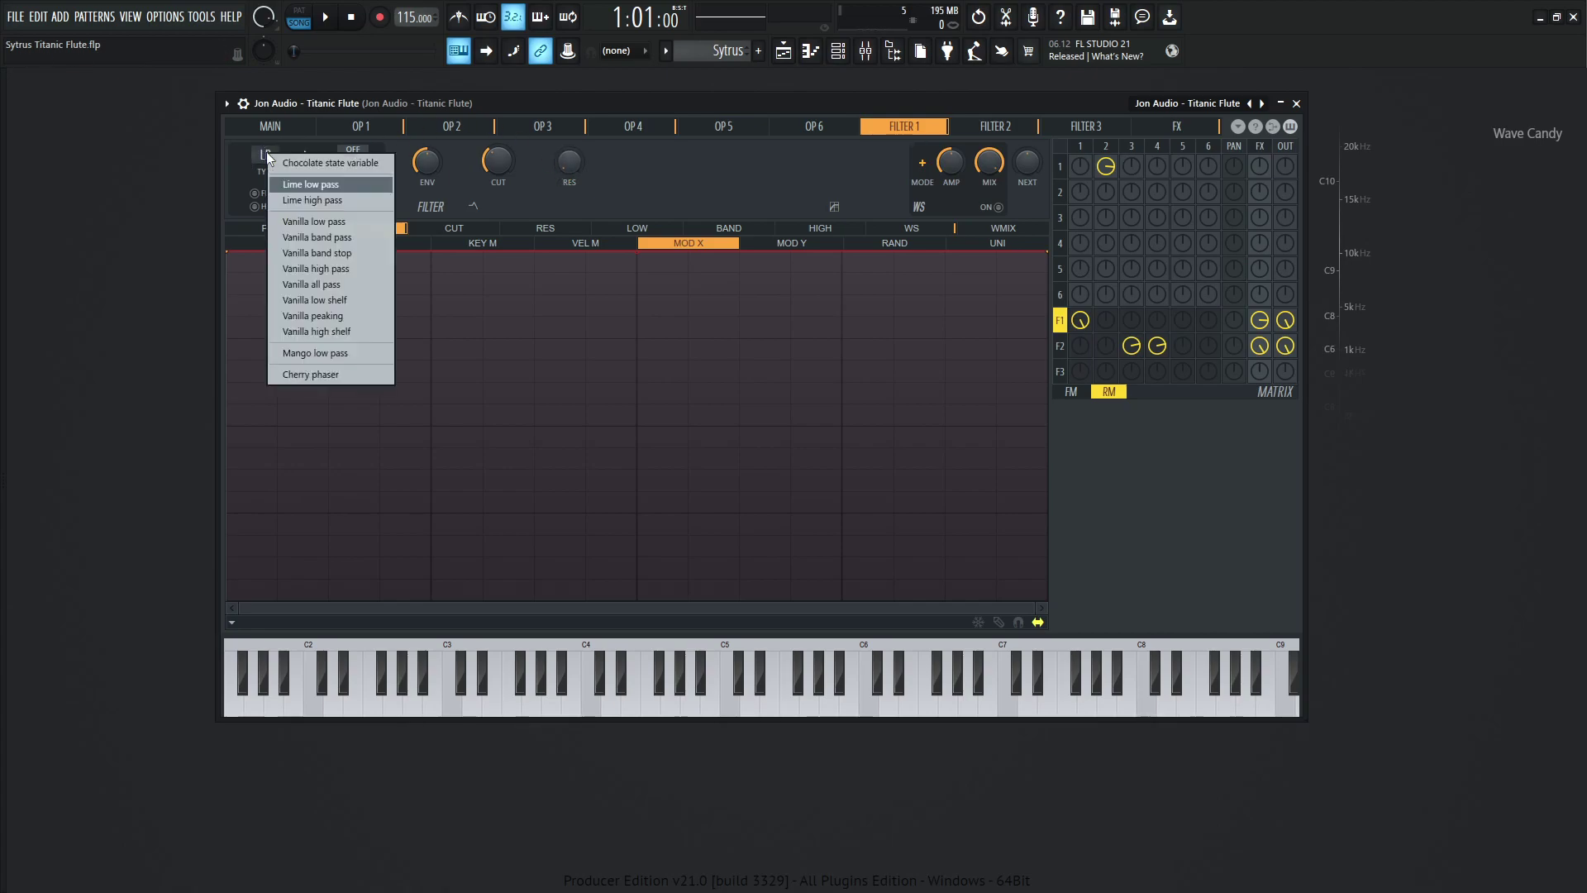
click(465, 96)
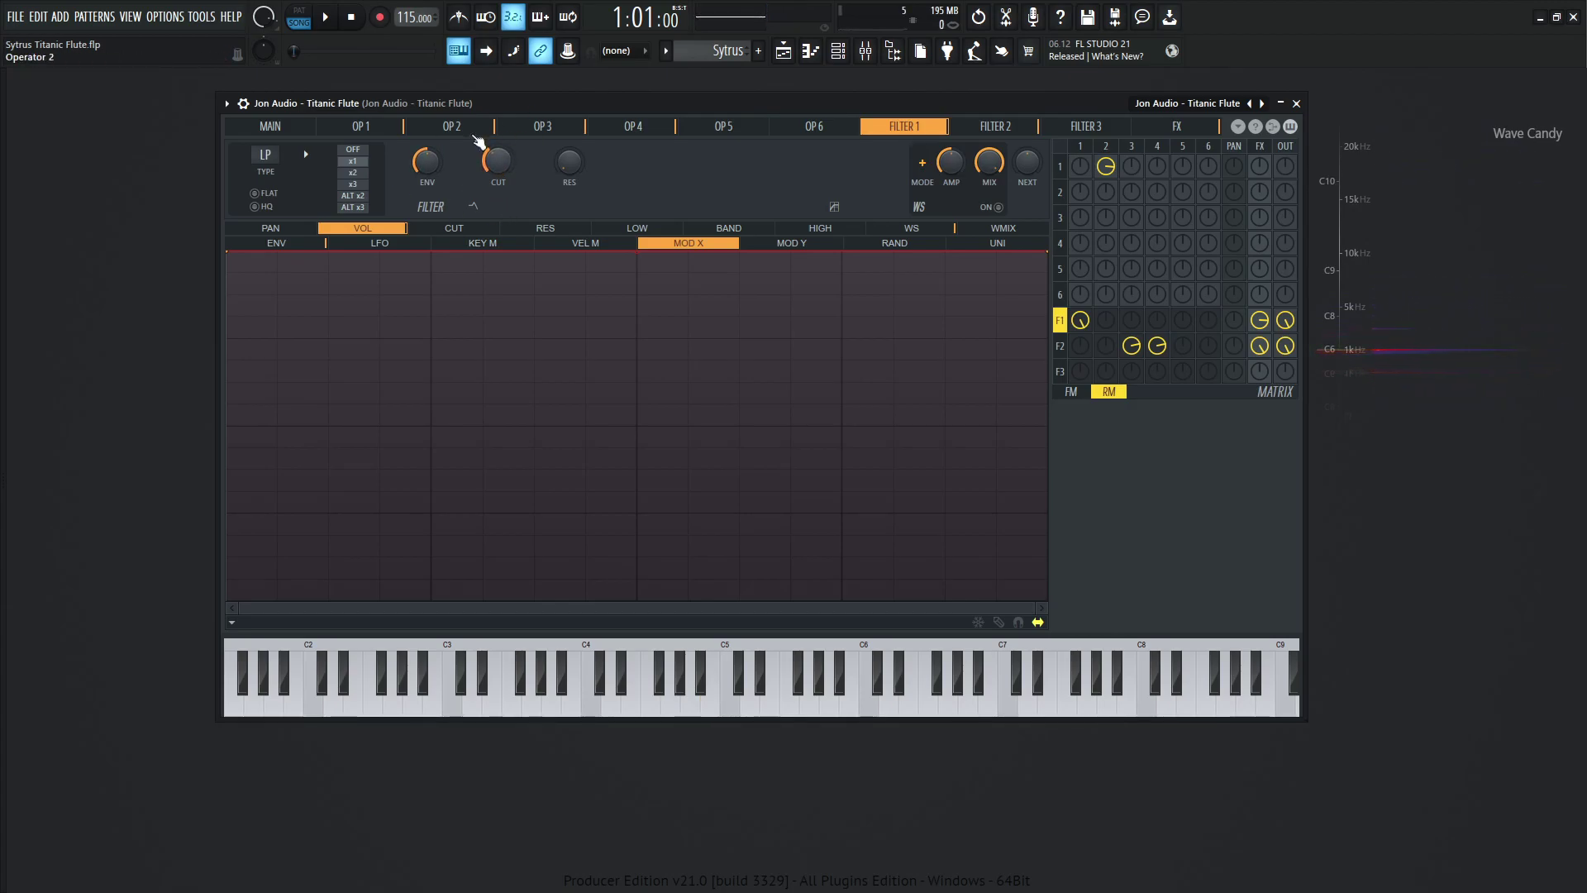
Show Filter 1's VOL envelope curve after visiting Operator 1, then play E4
click(368, 129)
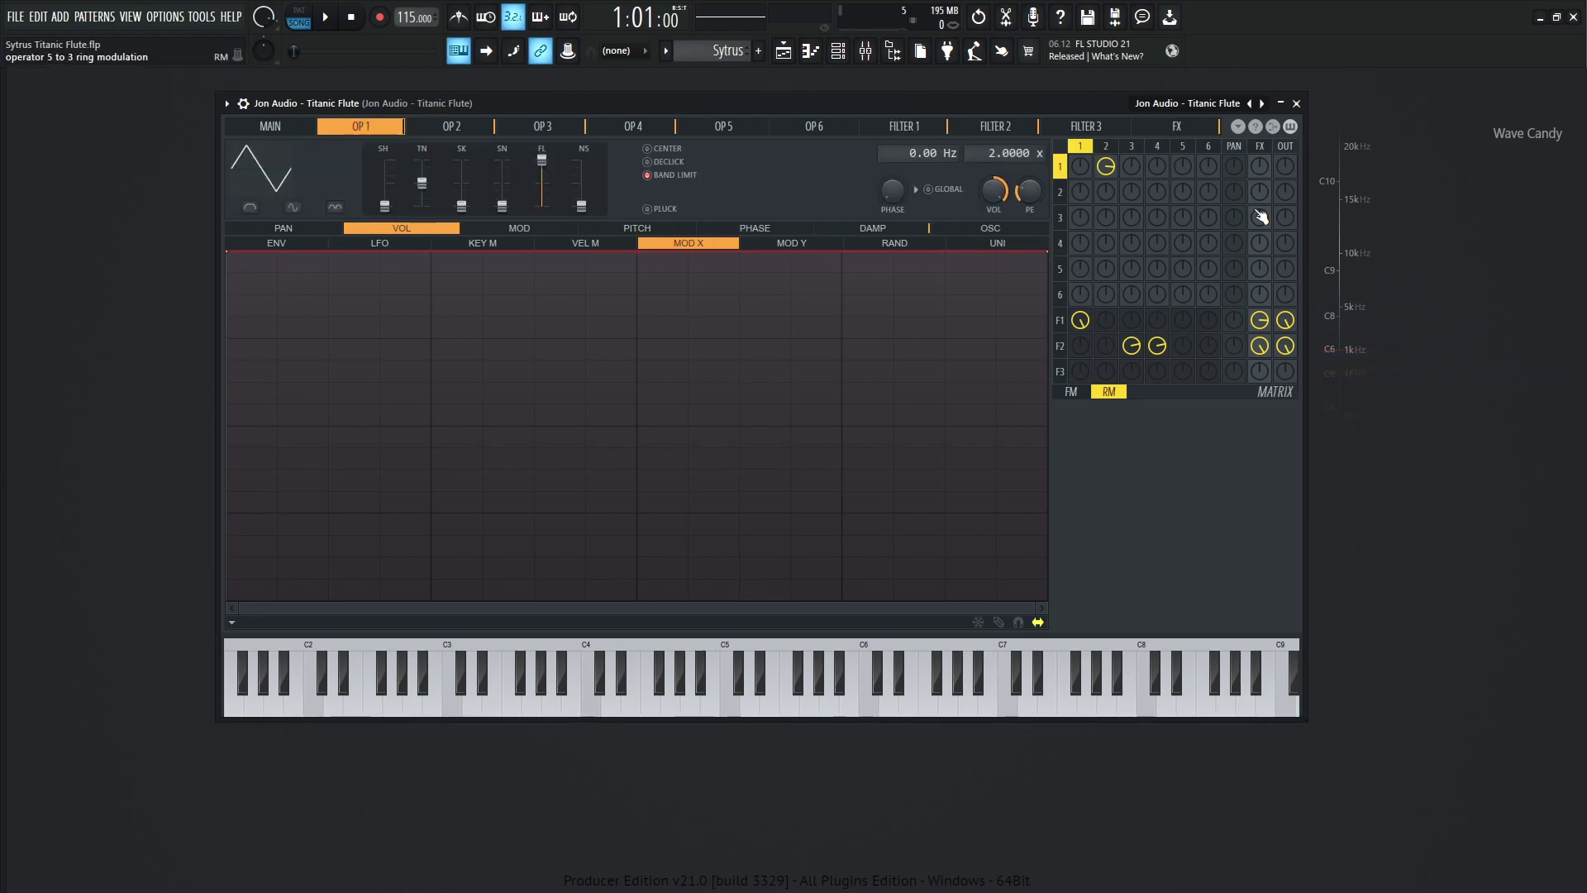
click(929, 128)
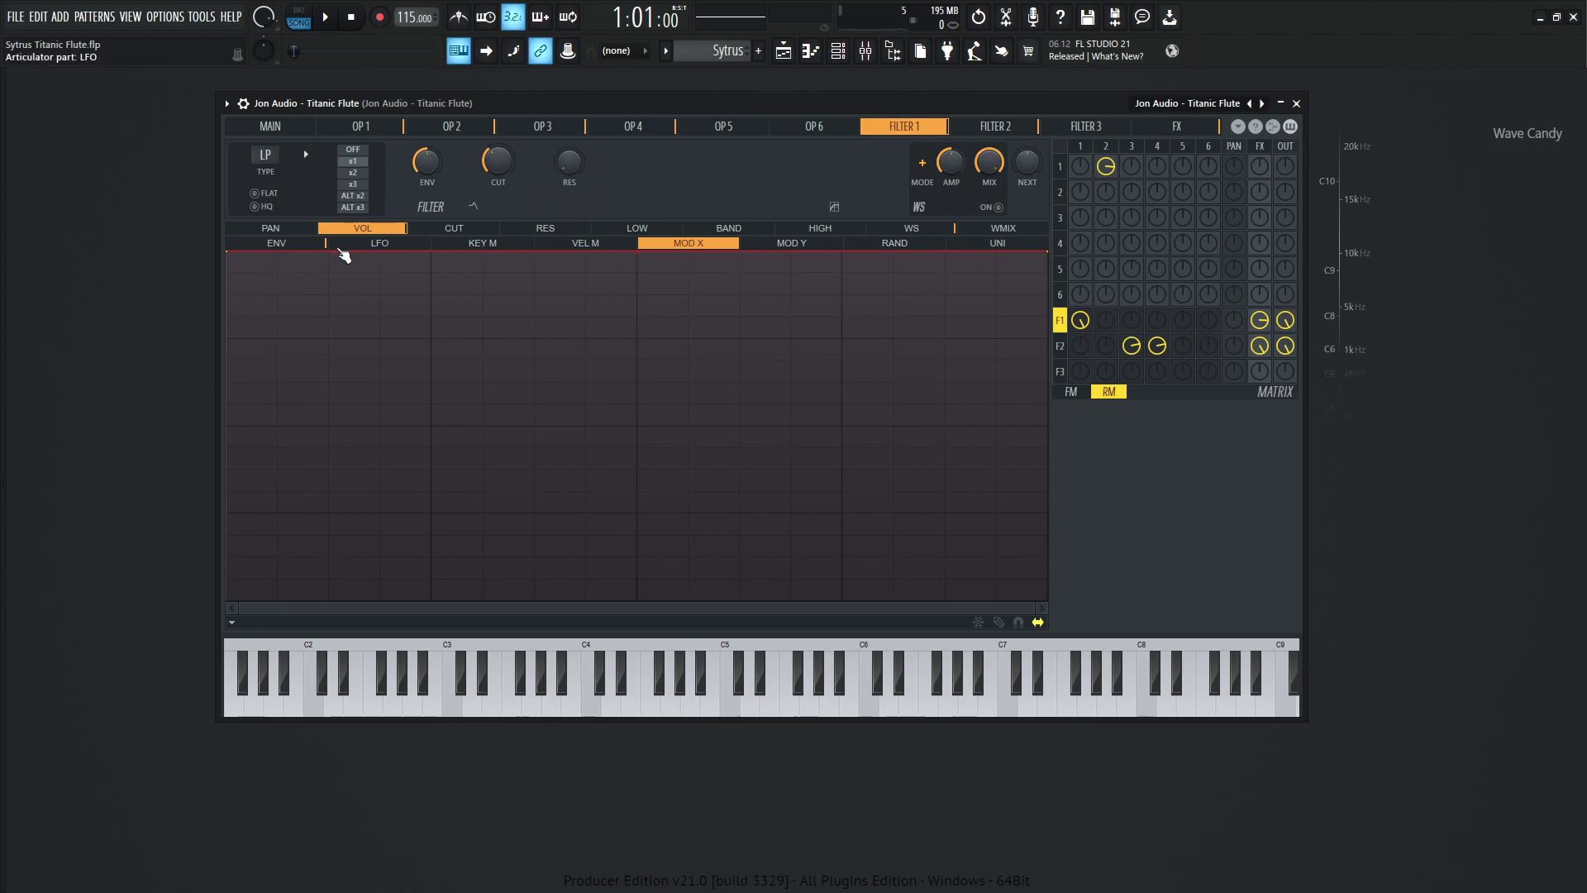
click(297, 244)
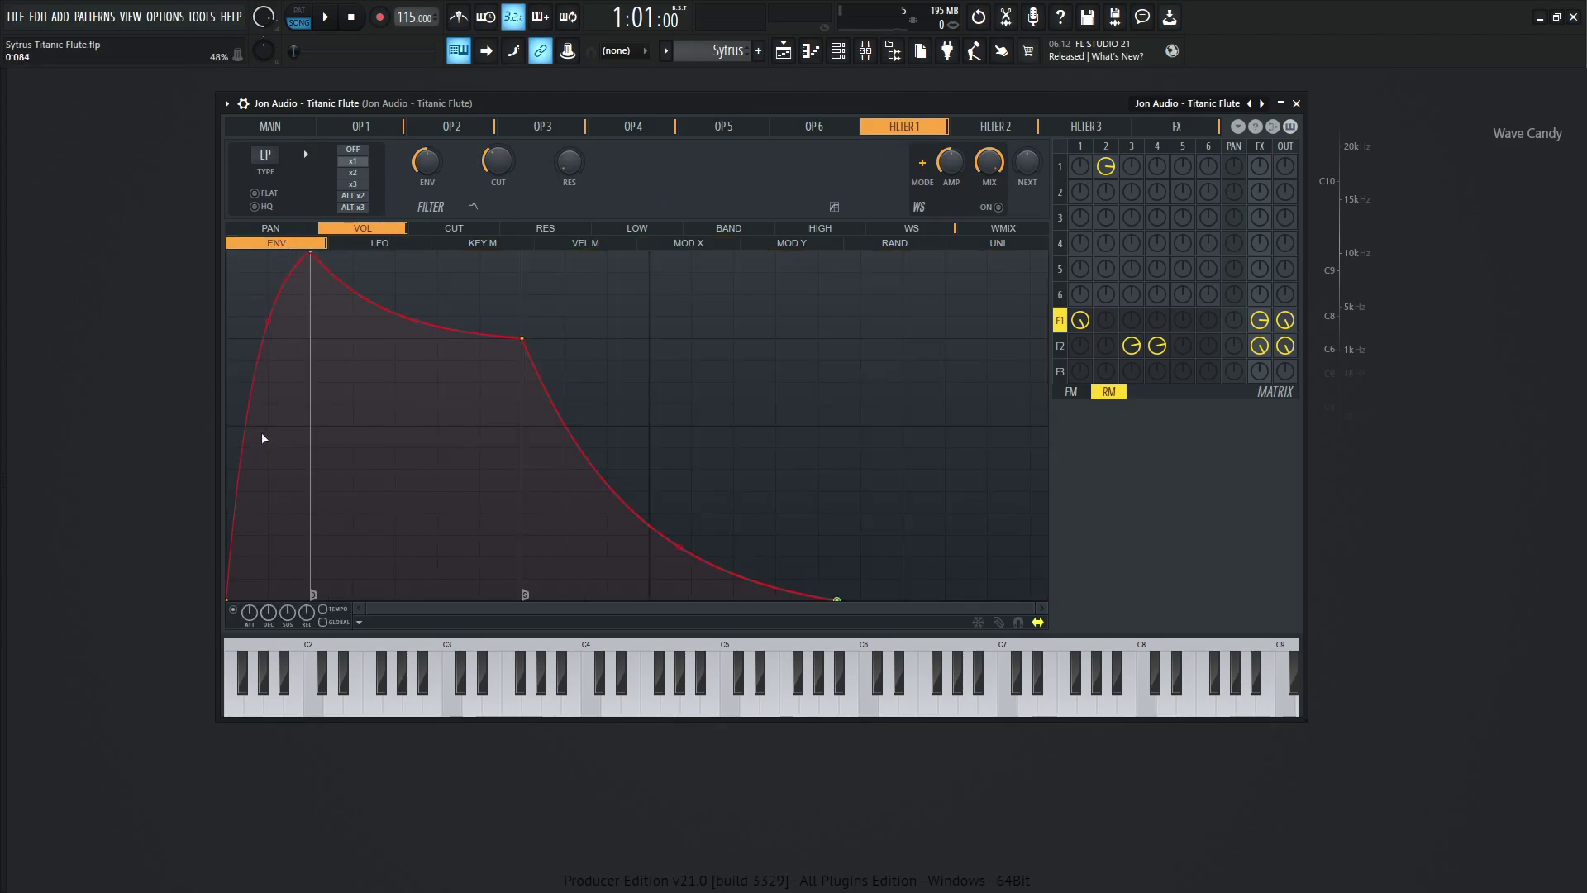
key(c)
Pass through Operator 2 to the MAIN page and play E4, F#4, G#4 and B4
click(475, 128)
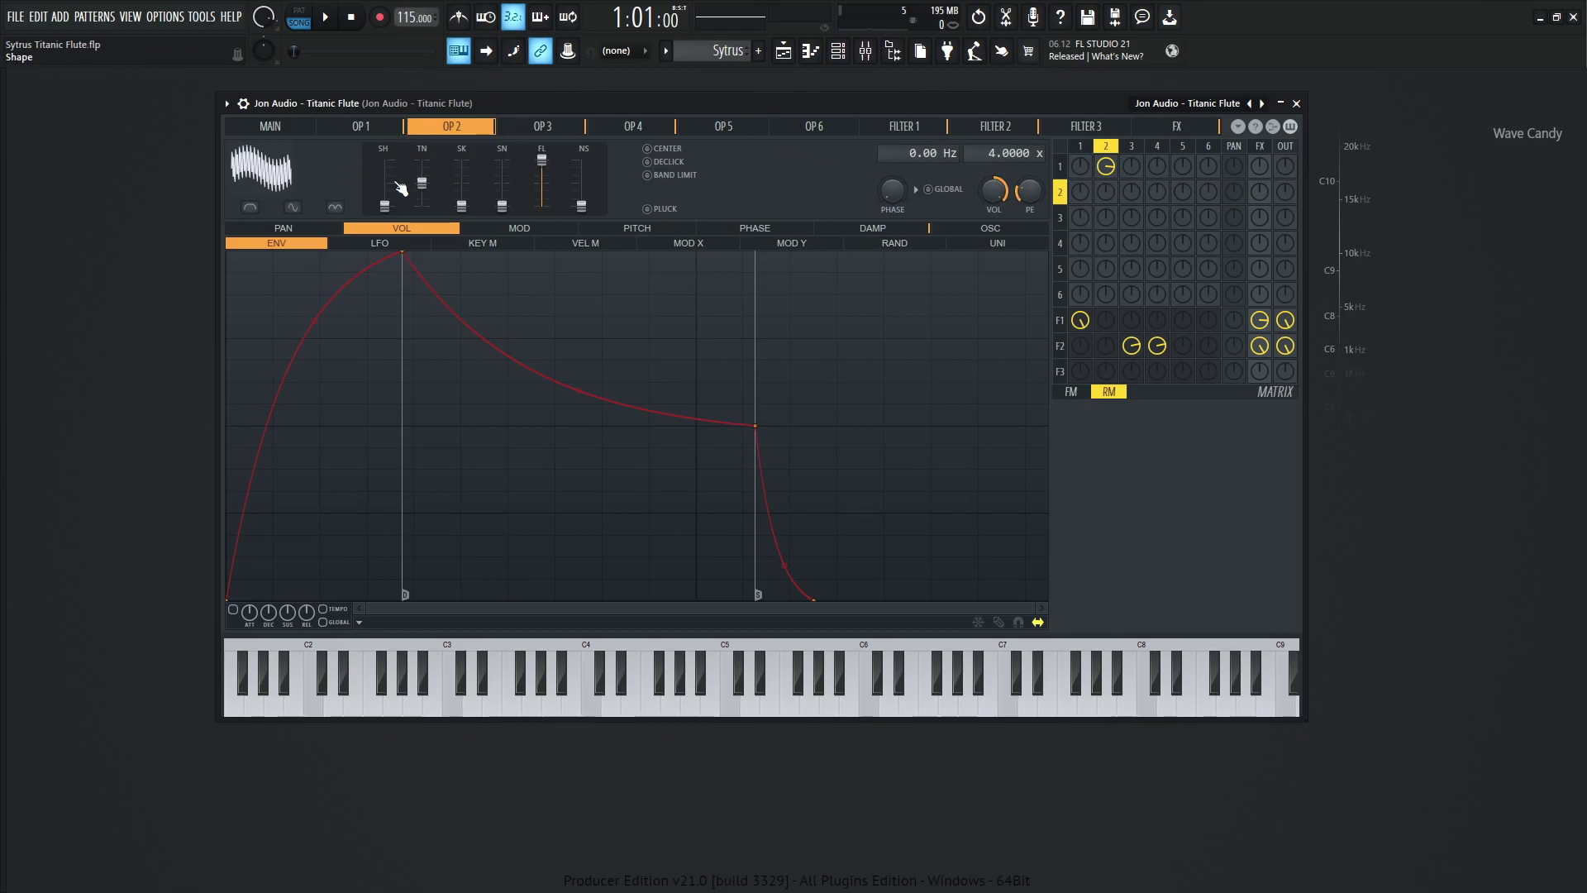
click(270, 125)
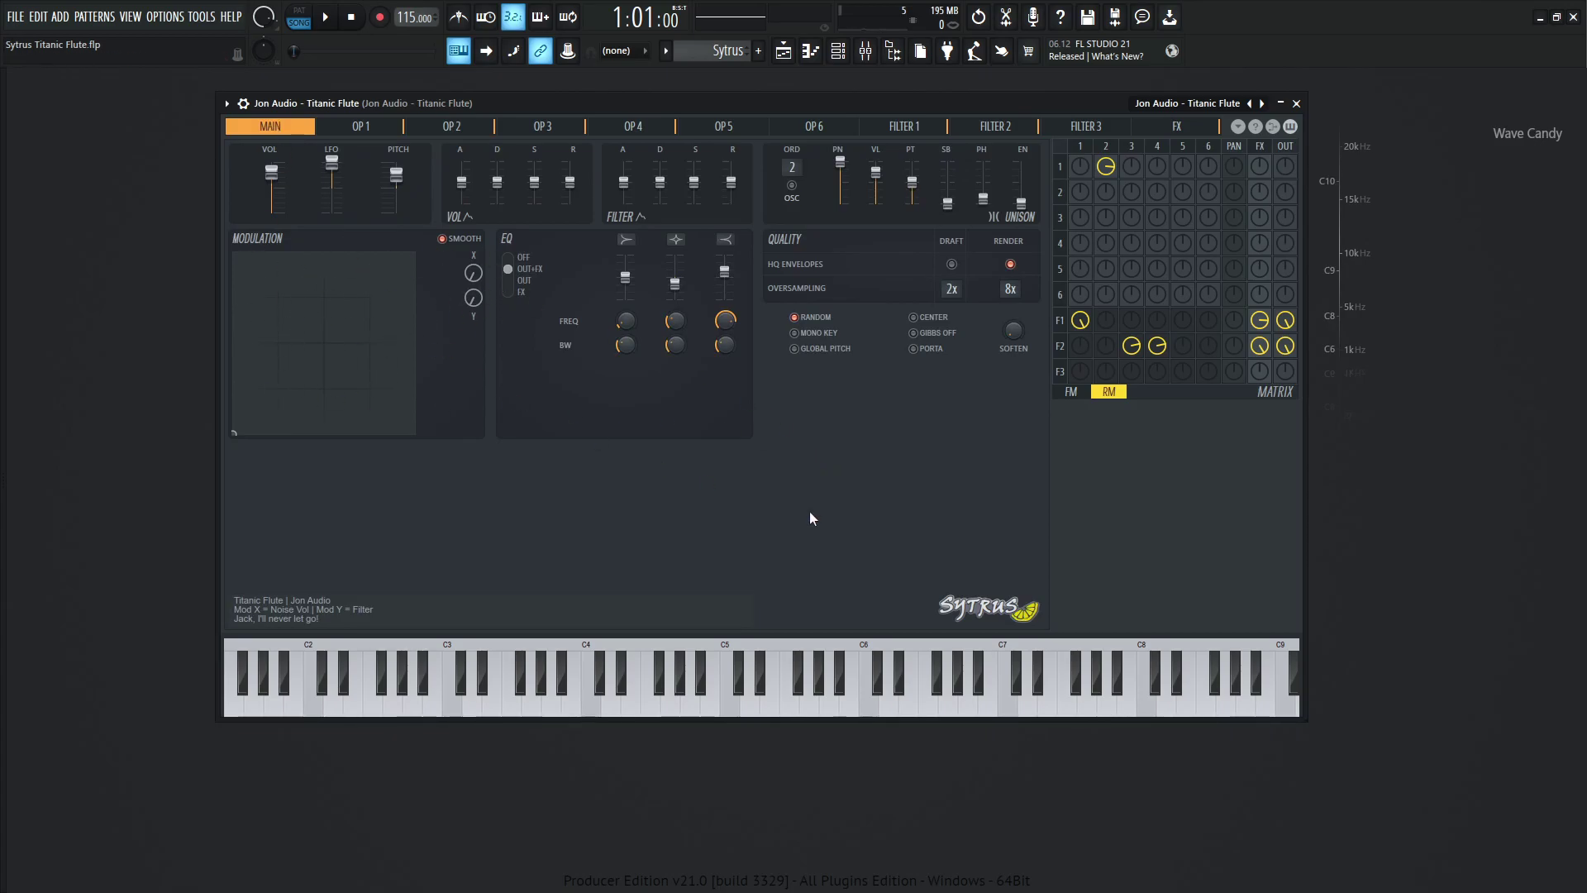
key(c)
key(h)
key(g)
key(c)
key(h)
key(m)
View Operators 3 and 4, then open Filter 2 with its LP3 type
click(550, 131)
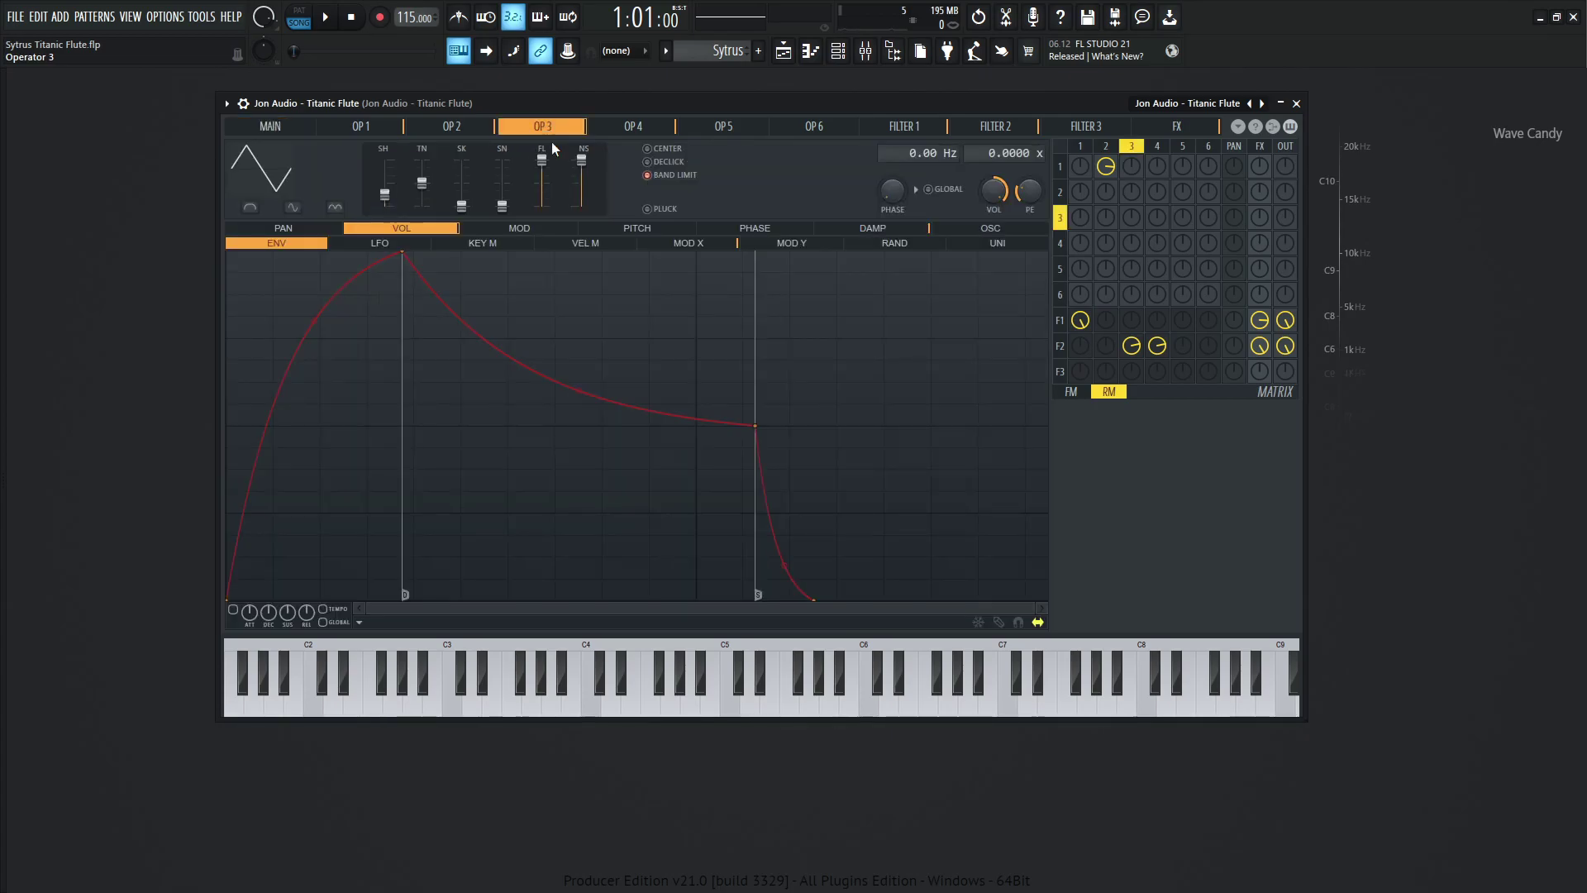
click(633, 130)
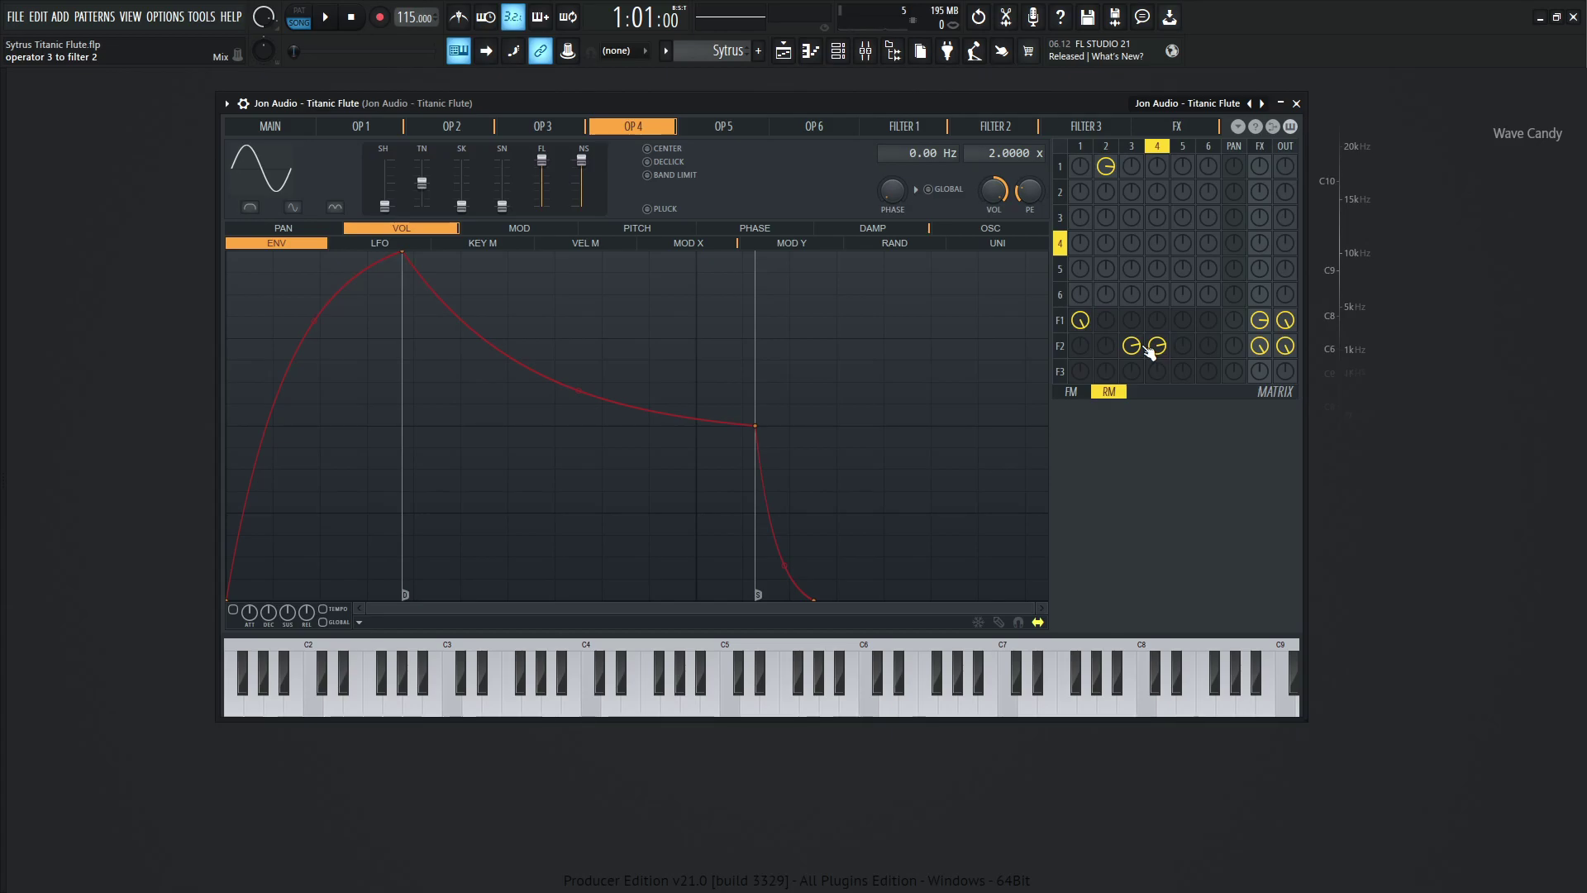
click(1015, 125)
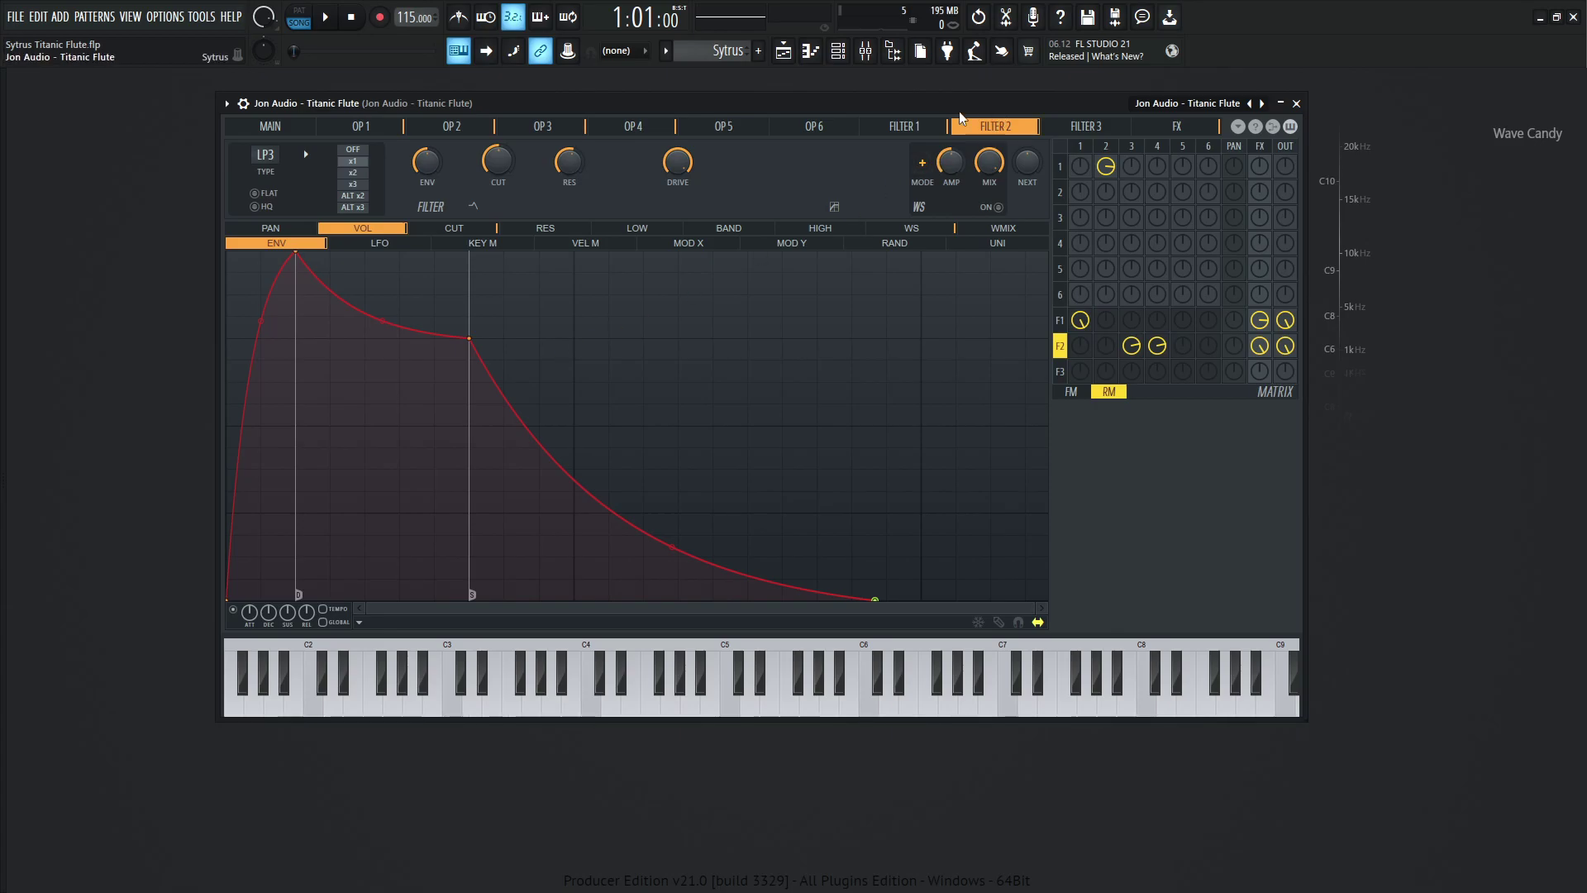
On Filter 2, compare the RES modulation and settle on the CUT cutoff envelope
click(921, 130)
click(992, 130)
click(488, 228)
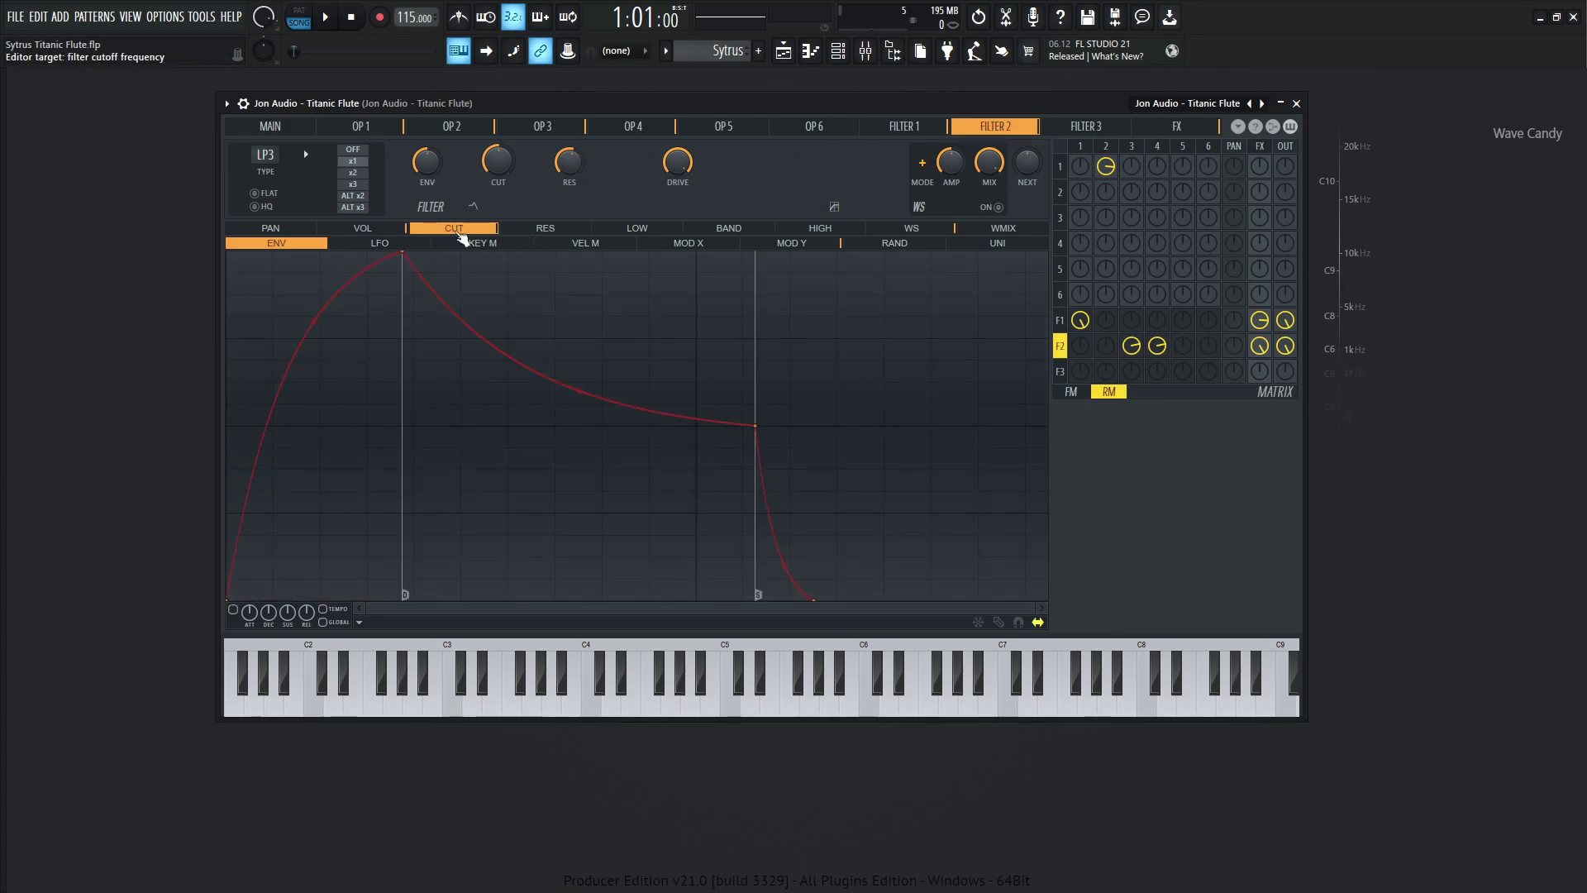
click(554, 231)
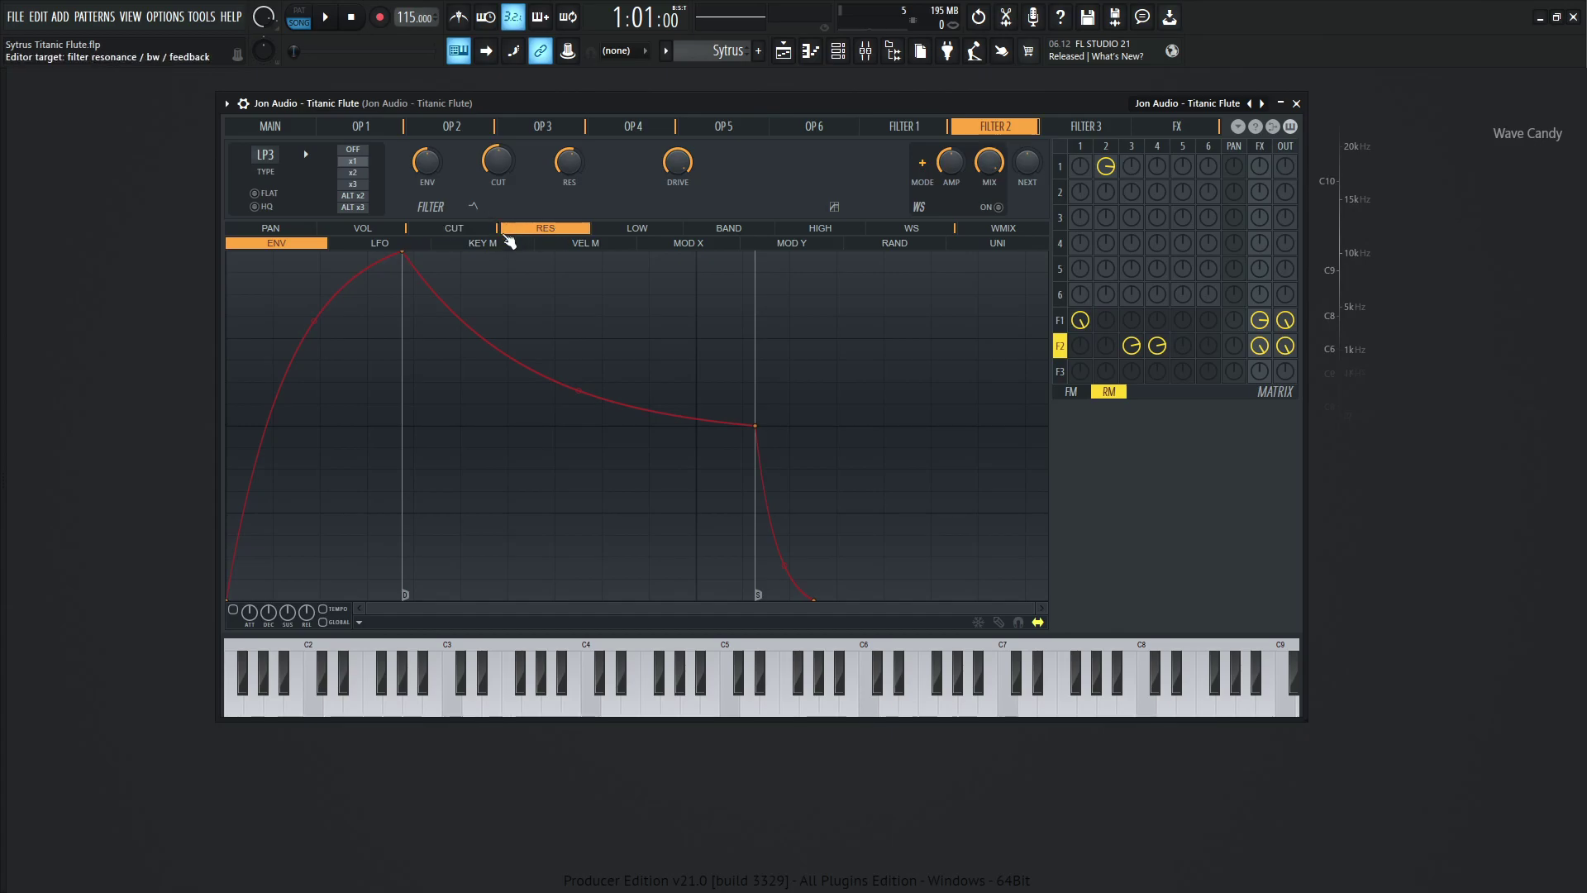
click(479, 229)
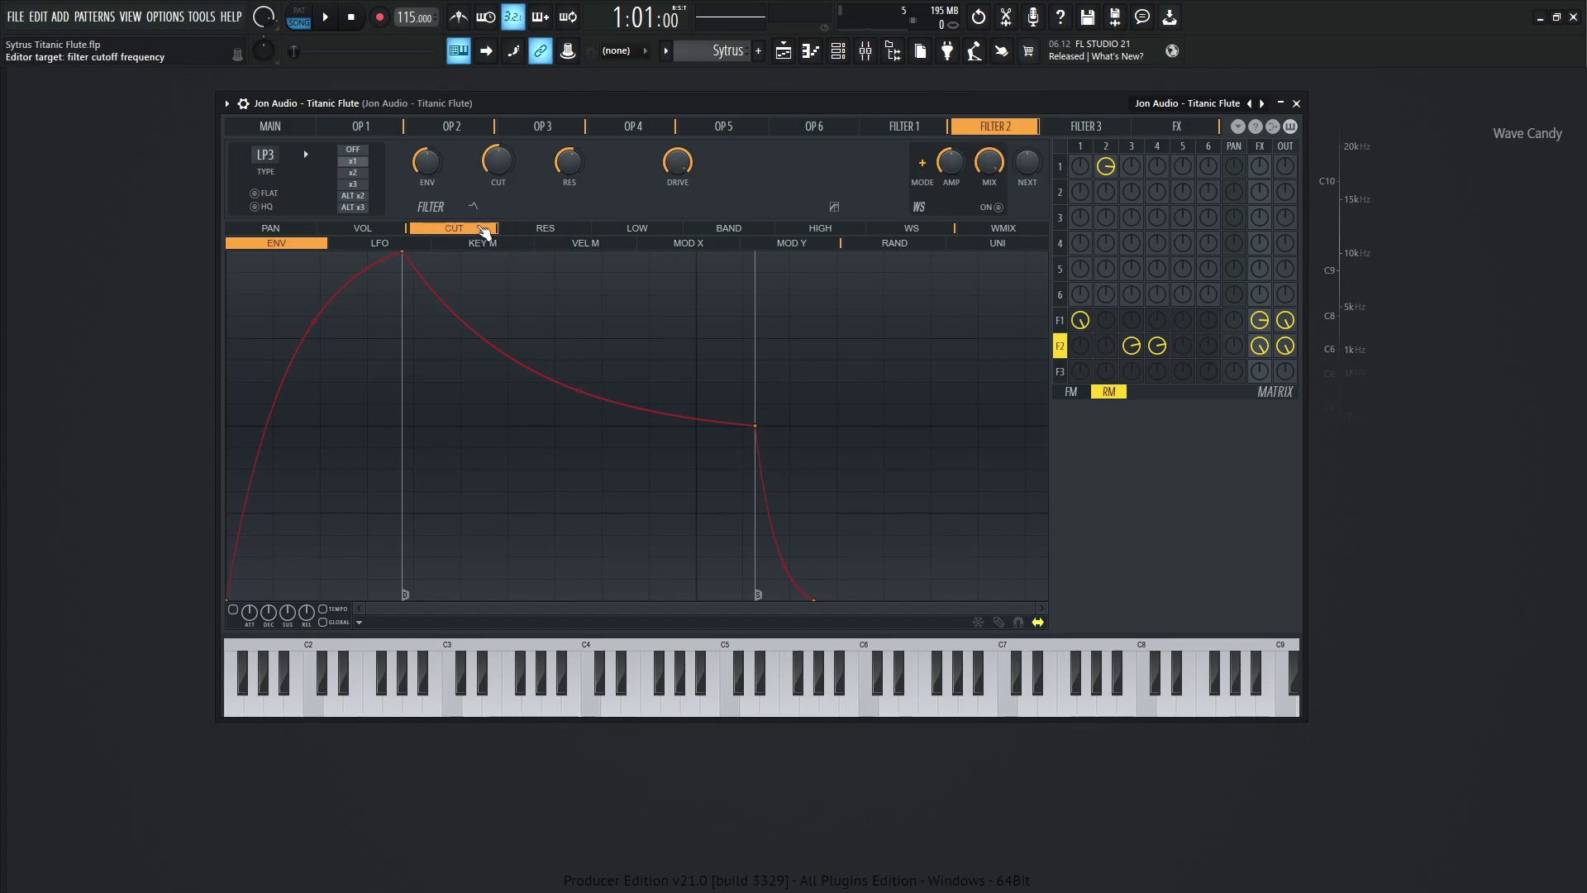
Check Filter 2's cutoff MOD Y articulator, then go back to the MAIN page
click(800, 244)
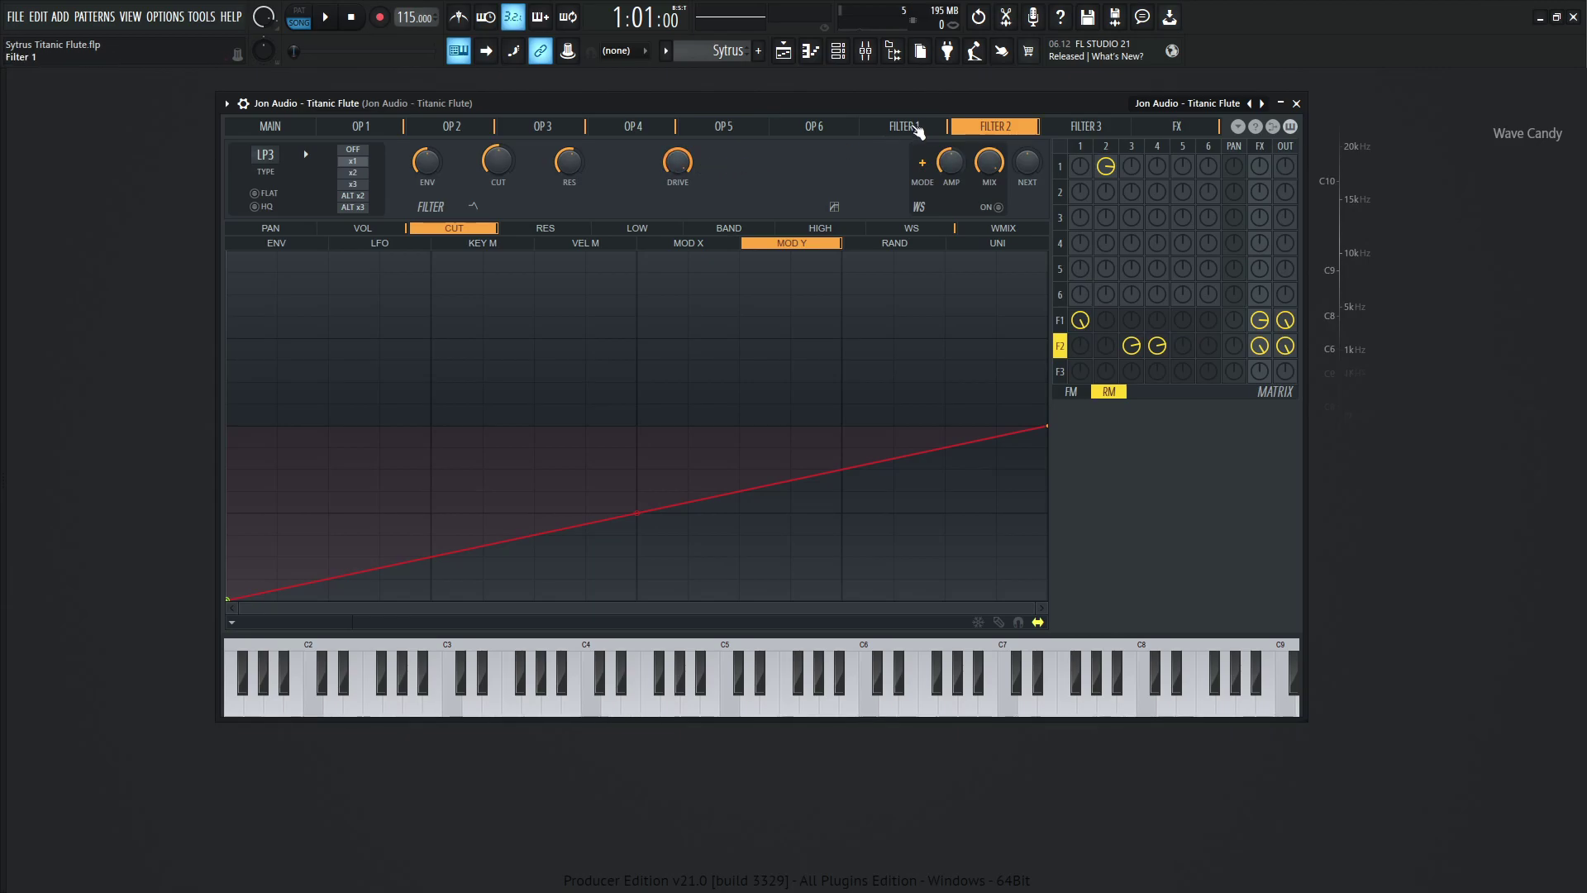
click(273, 132)
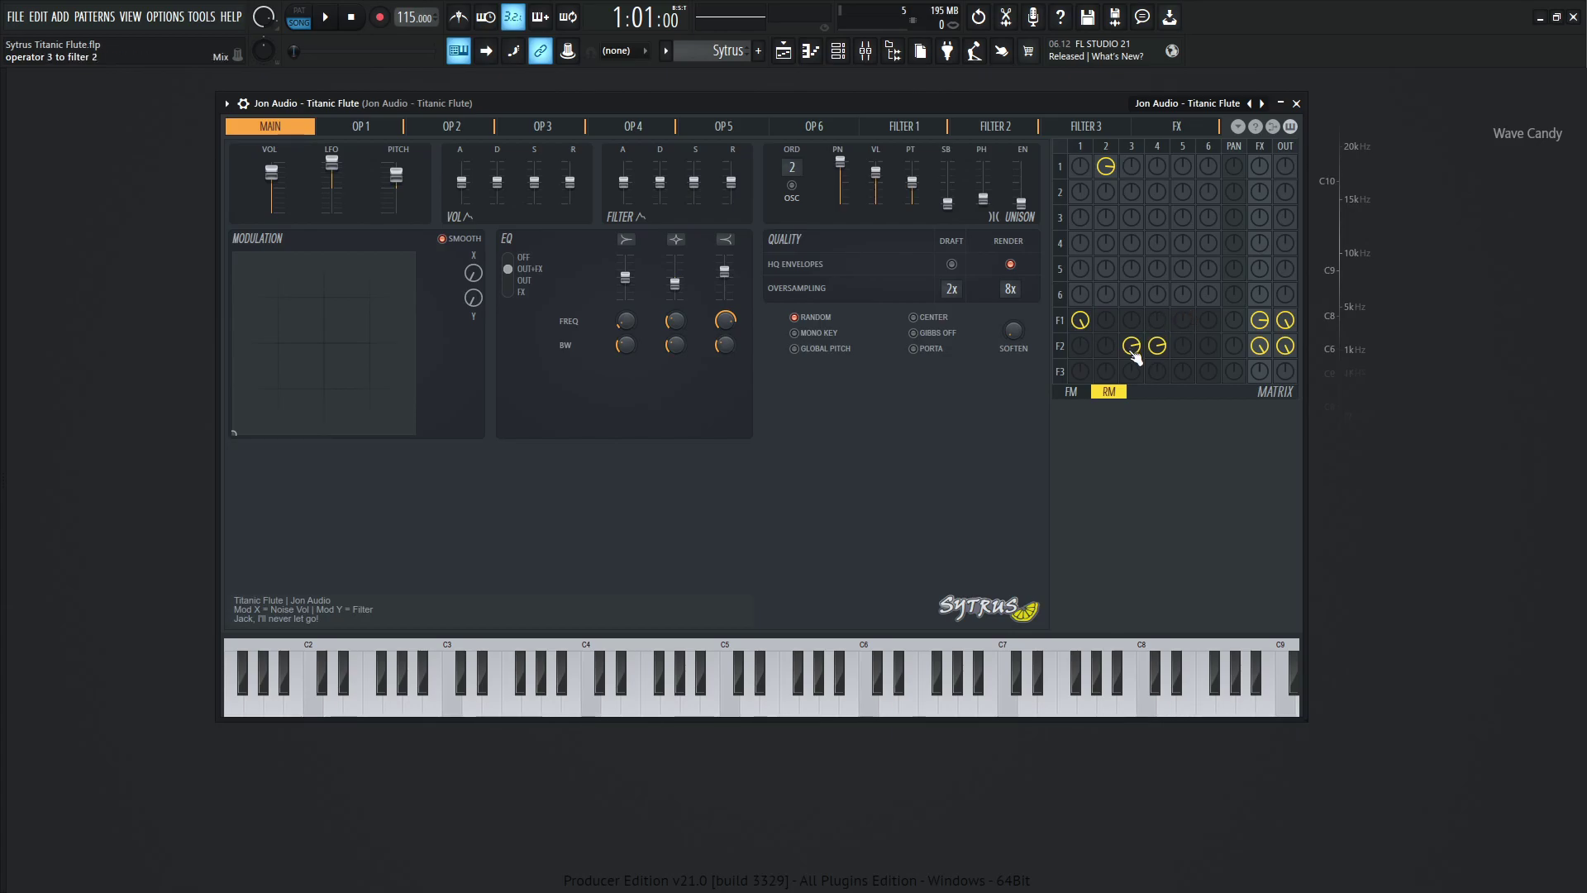
Feed operator 3 into filter 2 at 50% and view operator 3's volume ramp under modulation X
drag(1133, 346, 1133, 329)
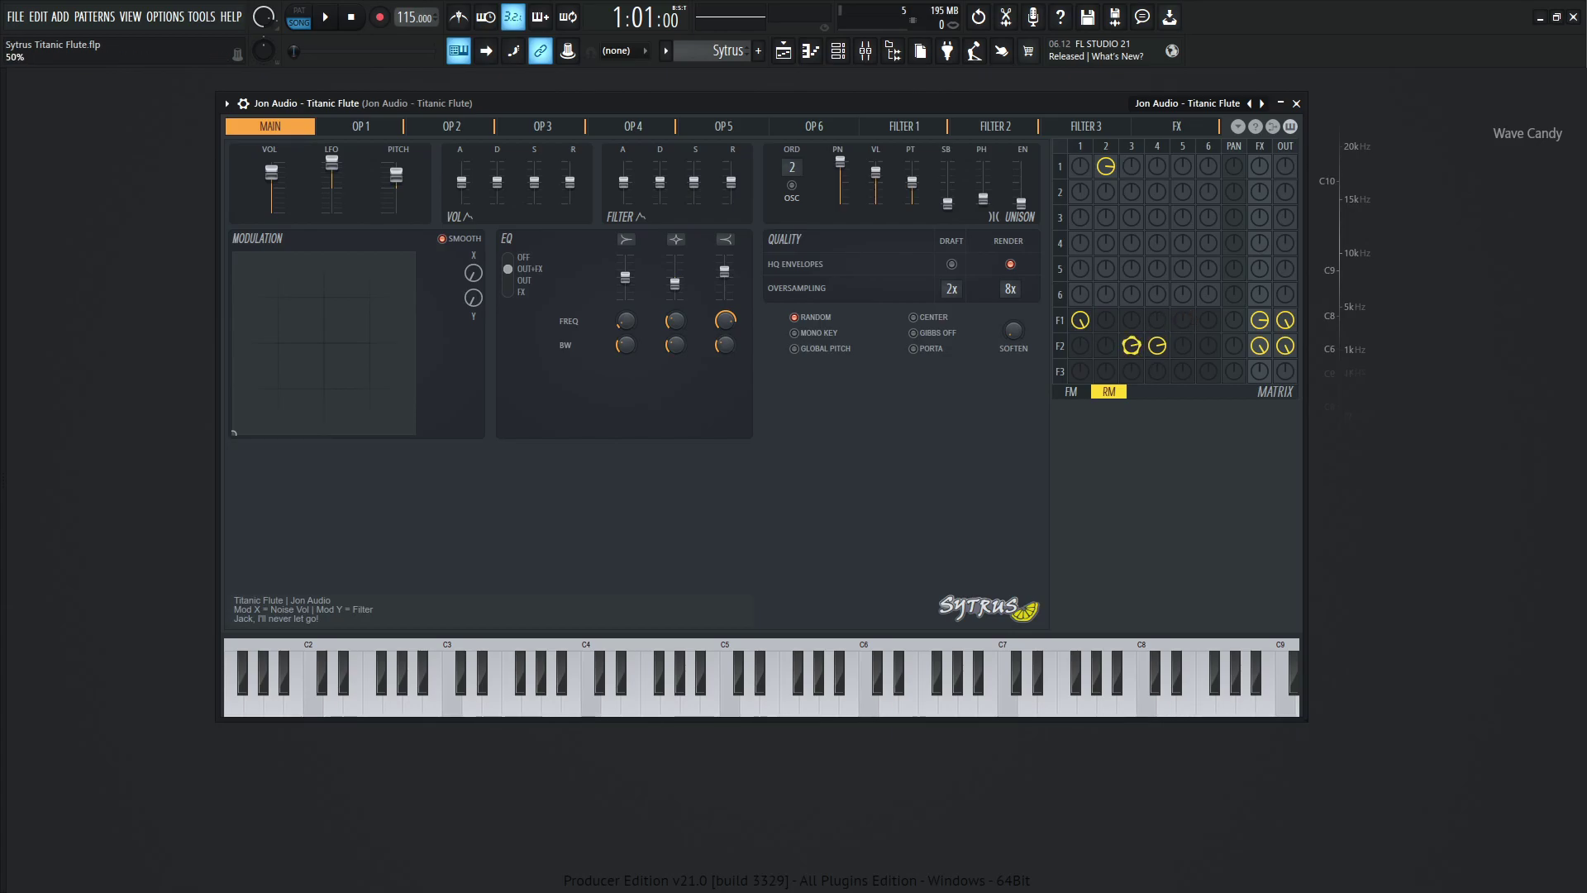
click(1161, 352)
click(546, 126)
click(401, 228)
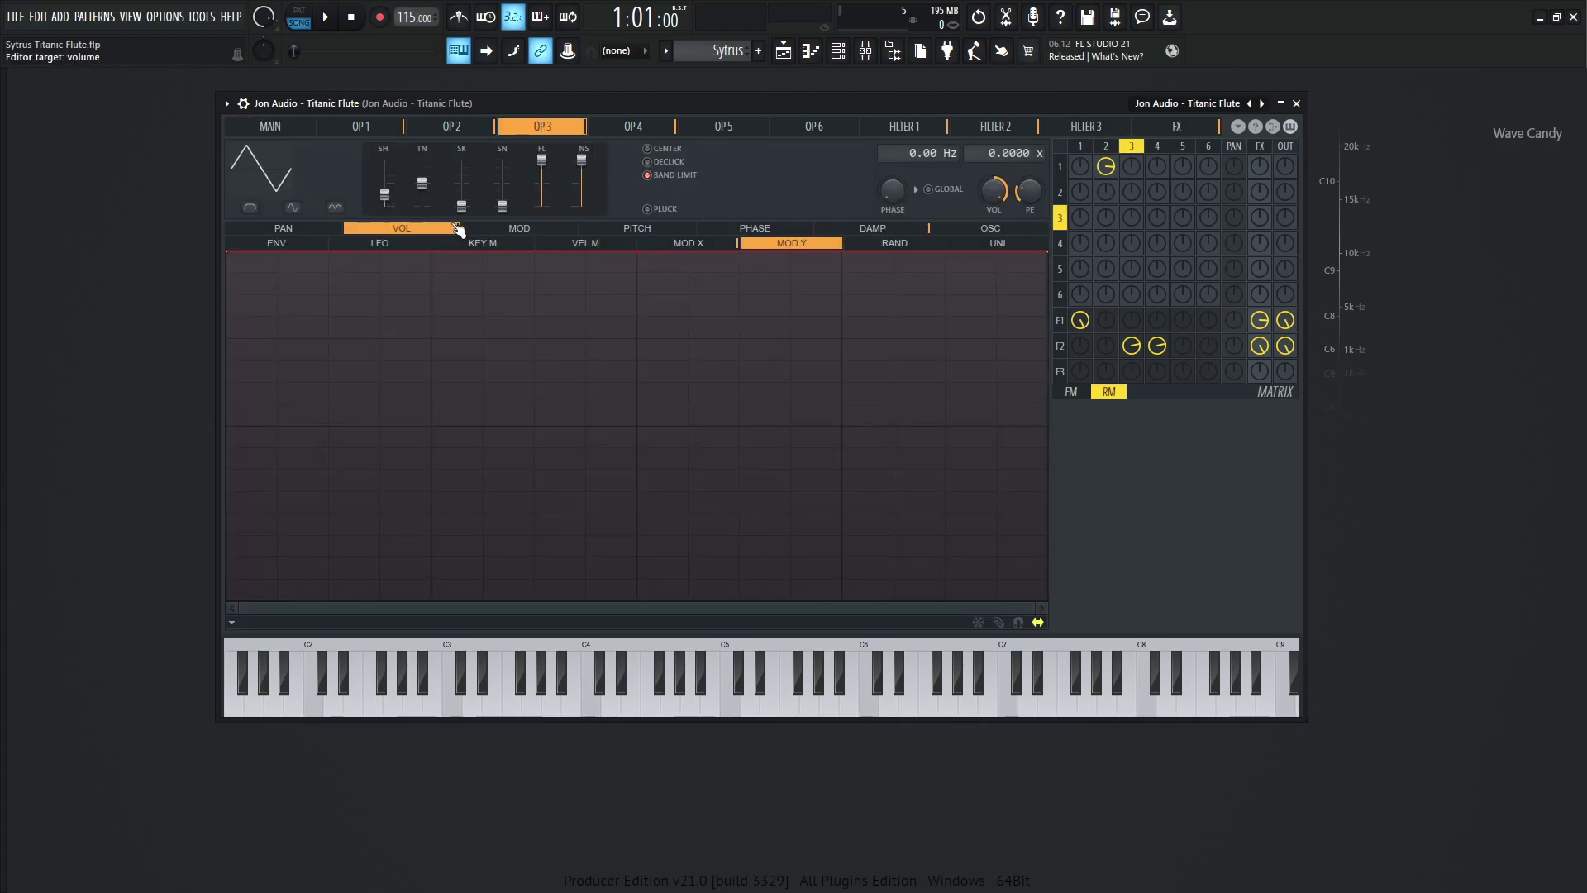
click(708, 245)
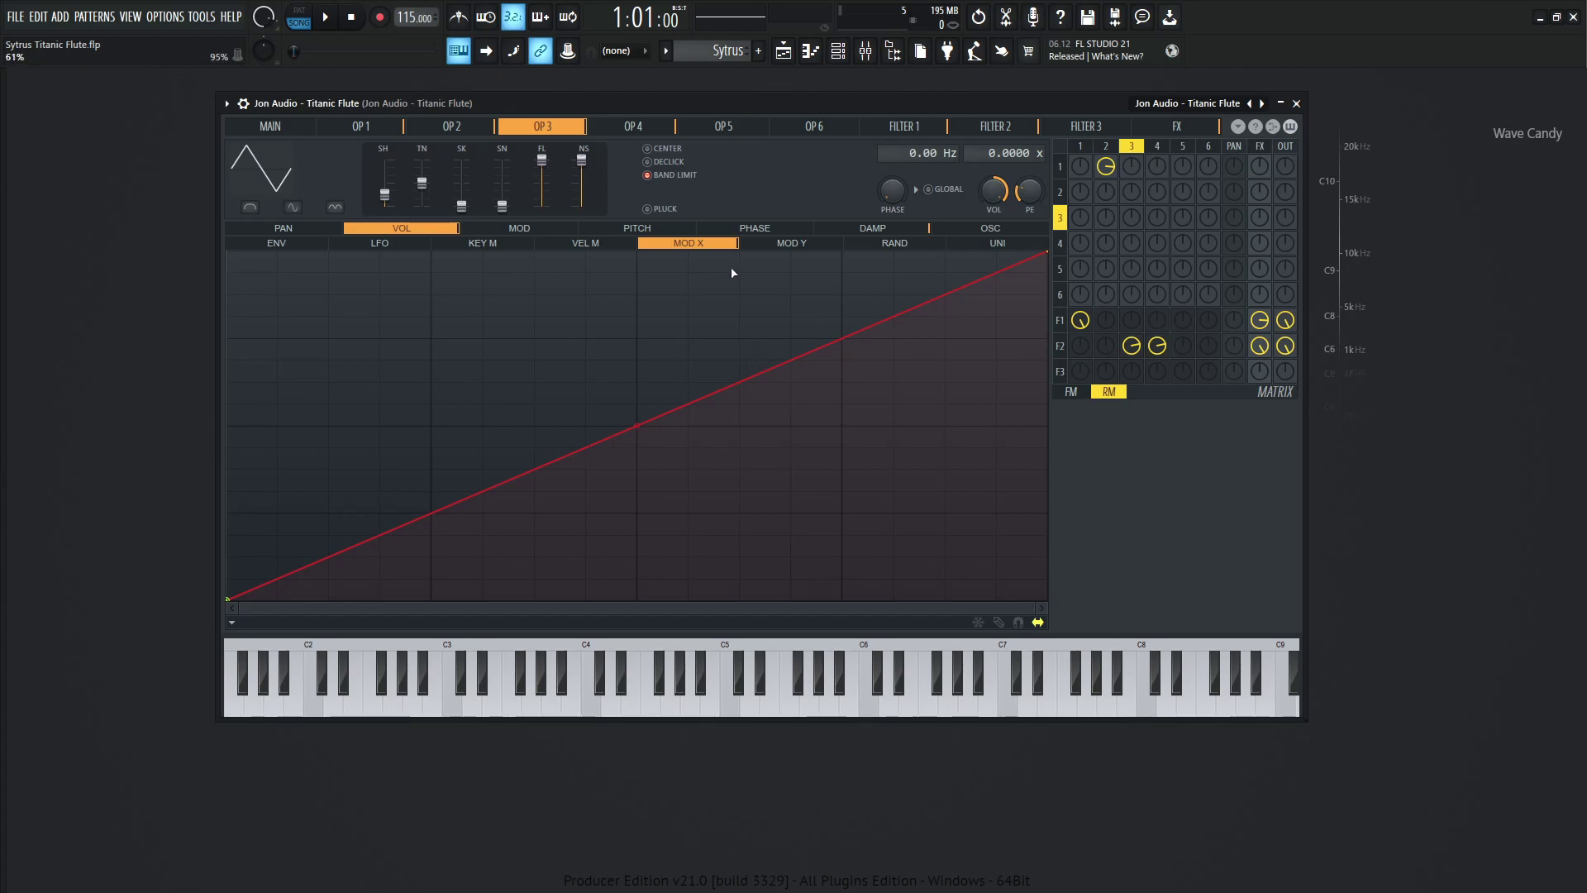
Test the XY pad, check filter 2's cutoff curve driven by Mod Y, then return to Main
click(289, 130)
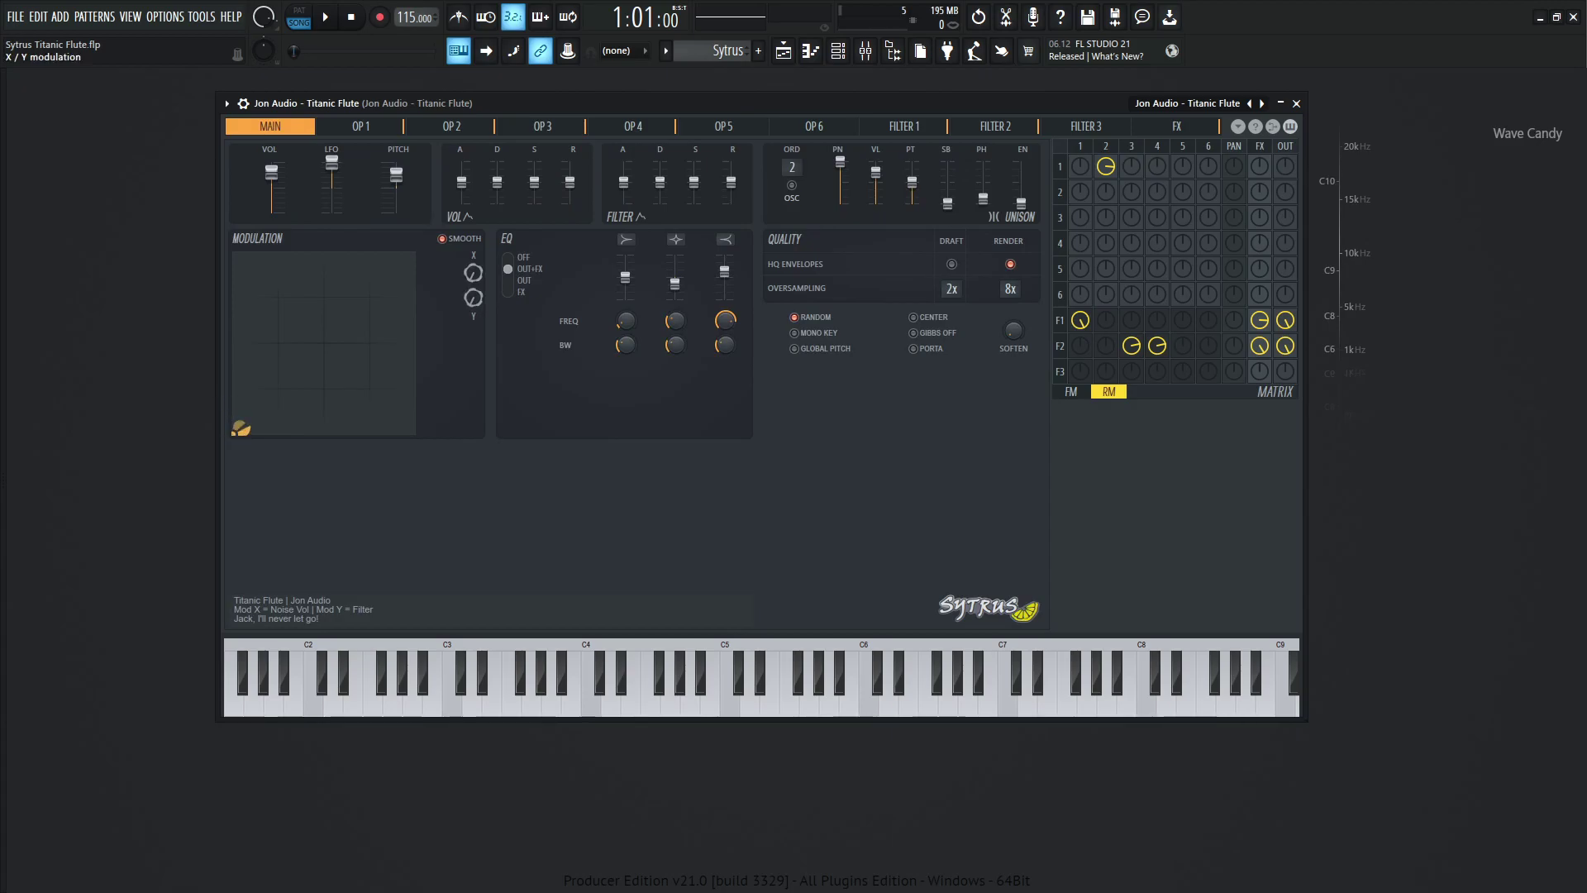
mouse_move(238, 423)
mouse_down()
mouse_move(238, 259)
mouse_move(239, 426)
mouse_up()
click(1015, 124)
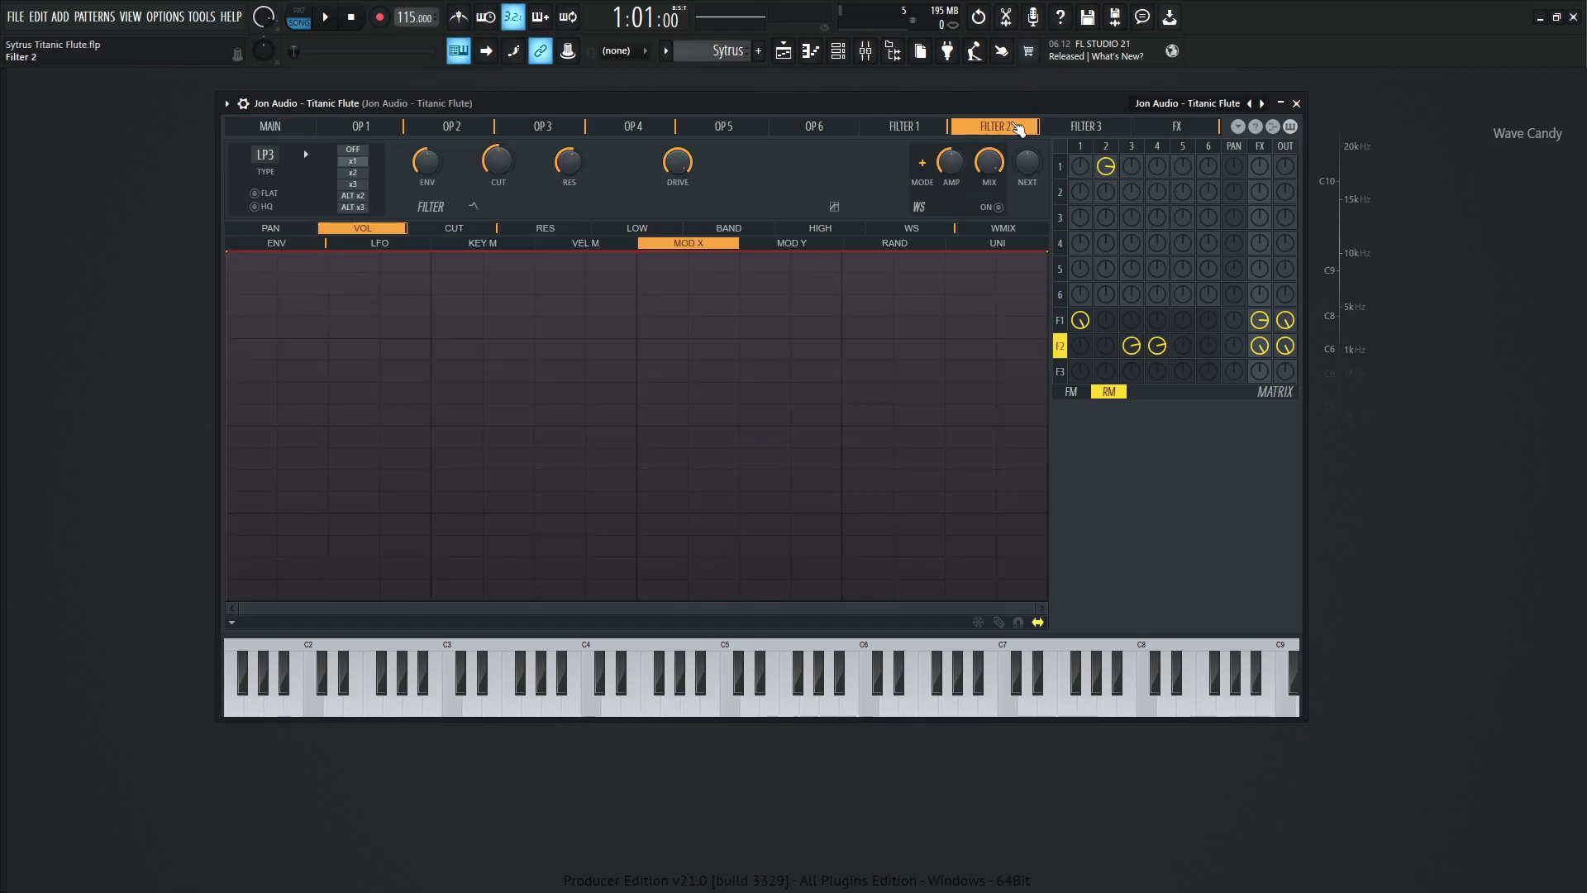
click(457, 231)
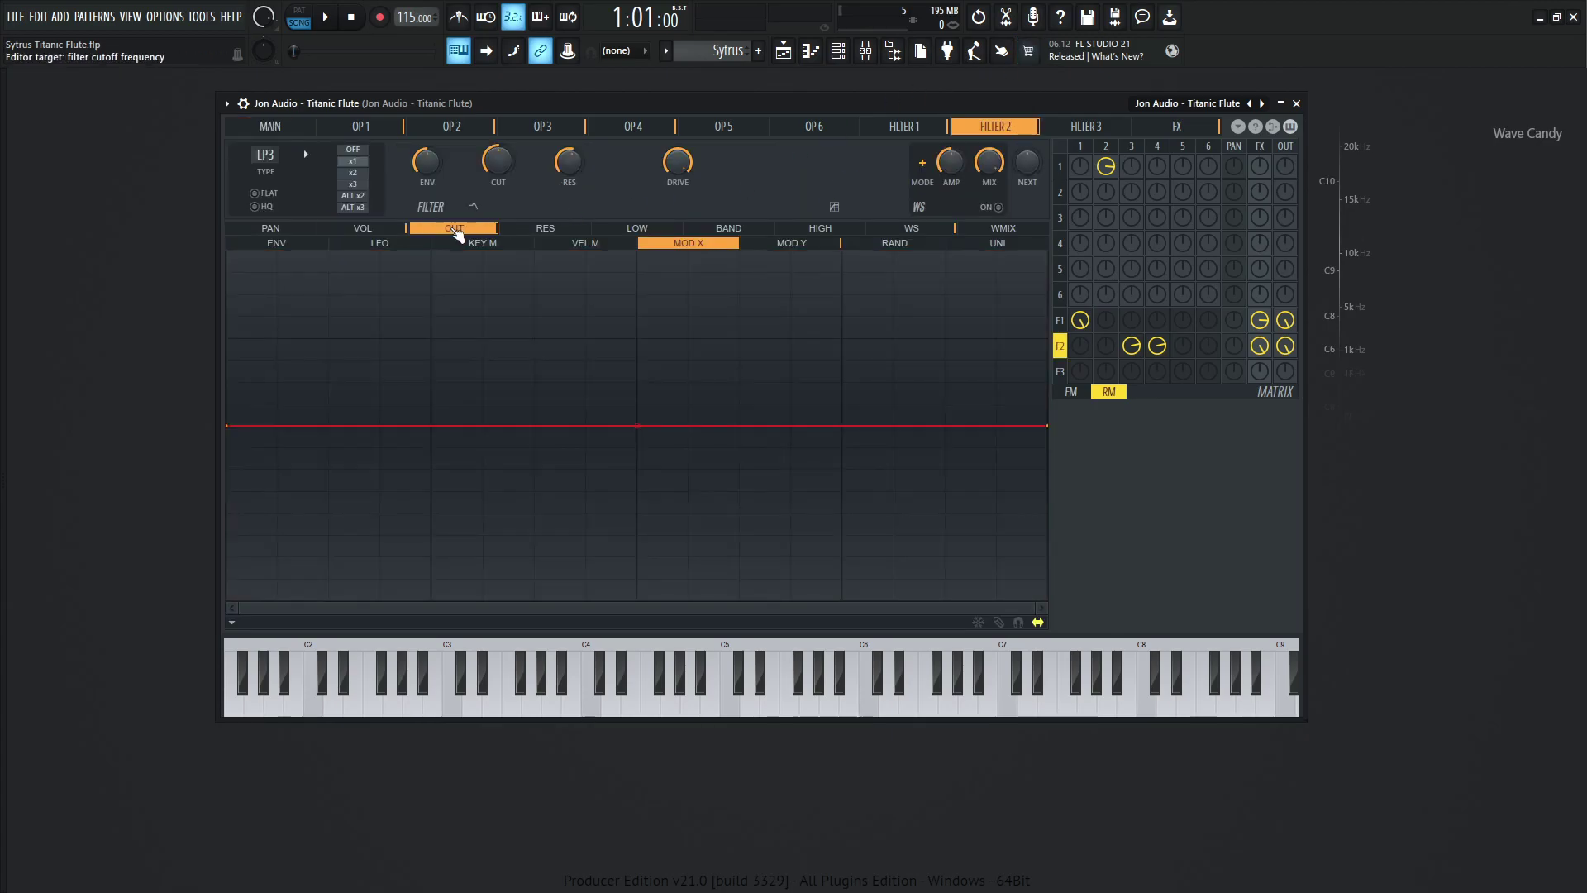
click(791, 244)
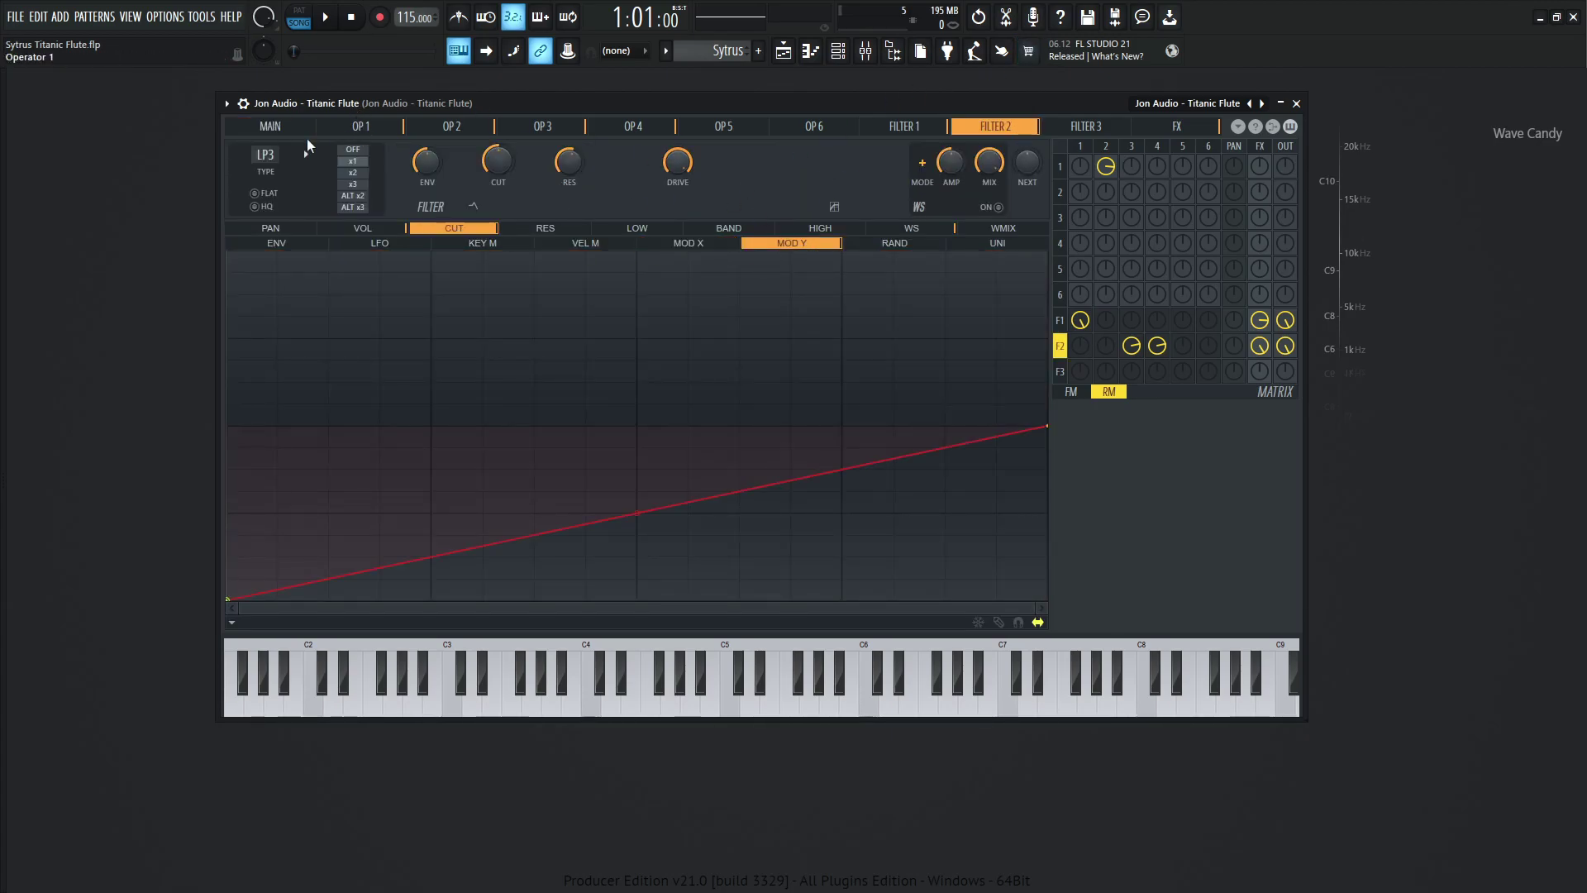
click(294, 128)
Move the XY point to about 53% Mod Y, then back to the bottom-left corner
drag(239, 427, 411, 428)
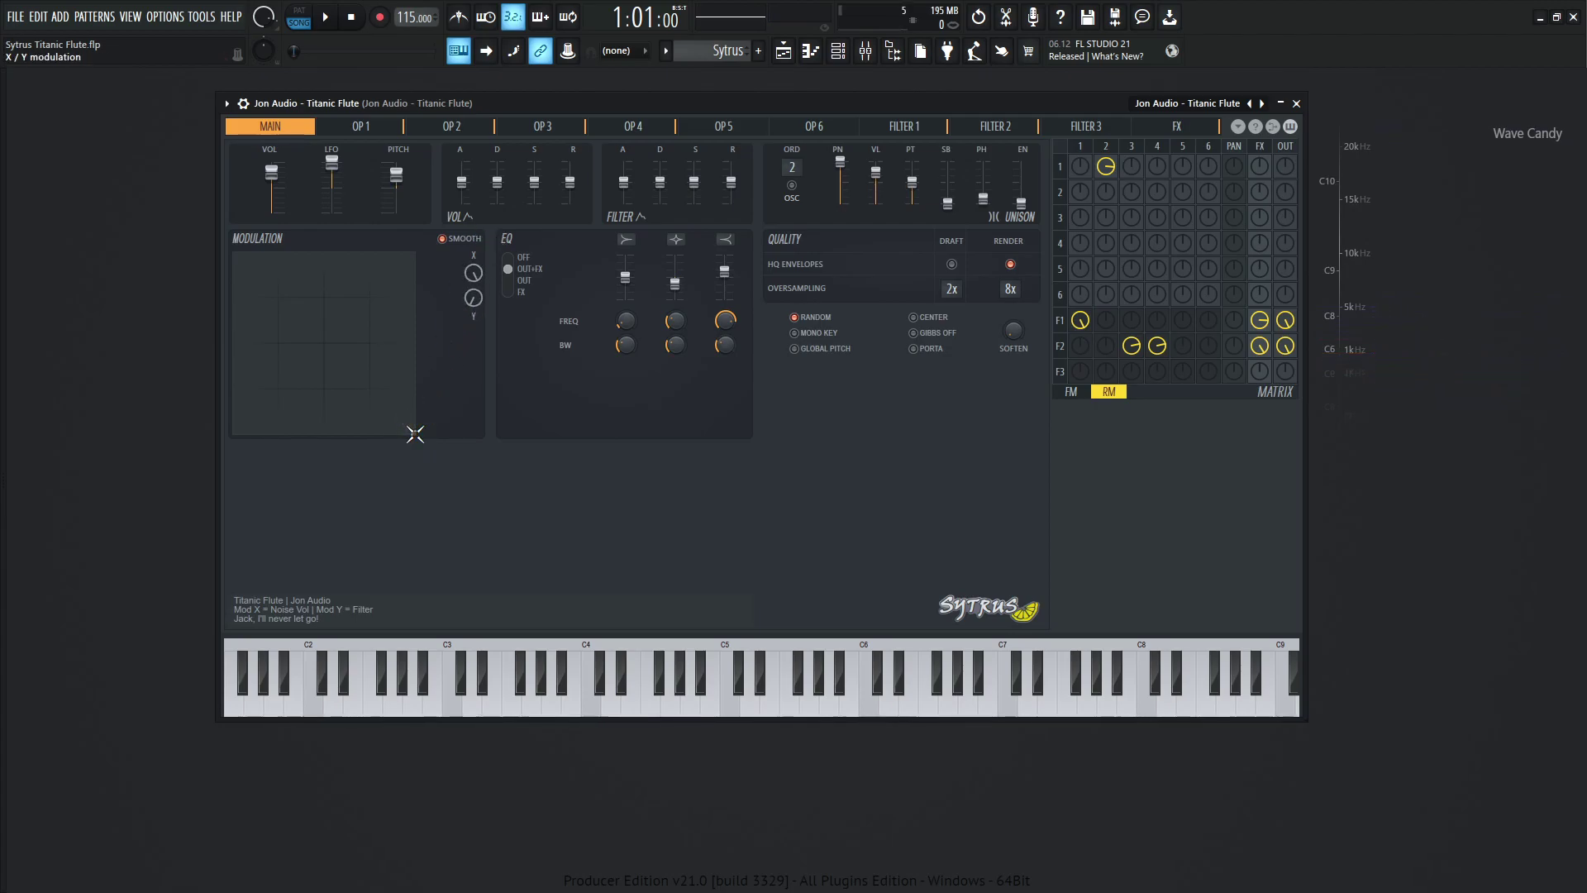
drag(415, 434, 334, 357)
drag(351, 357, 232, 433)
Play the flute patch while sweeping the XY point upward, then stop playback
key(space)
mouse_move(229, 431)
mouse_down()
mouse_move(247, 377)
mouse_move(294, 391)
mouse_move(351, 380)
mouse_move(358, 326)
mouse_move(312, 361)
mouse_move(287, 355)
mouse_move(285, 316)
mouse_move(344, 329)
mouse_move(388, 302)
mouse_move(379, 344)
mouse_move(299, 373)
mouse_move(345, 360)
mouse_move(406, 261)
mouse_move(238, 427)
mouse_move(400, 336)
mouse_move(376, 305)
mouse_move(236, 430)
mouse_up()
key(space)
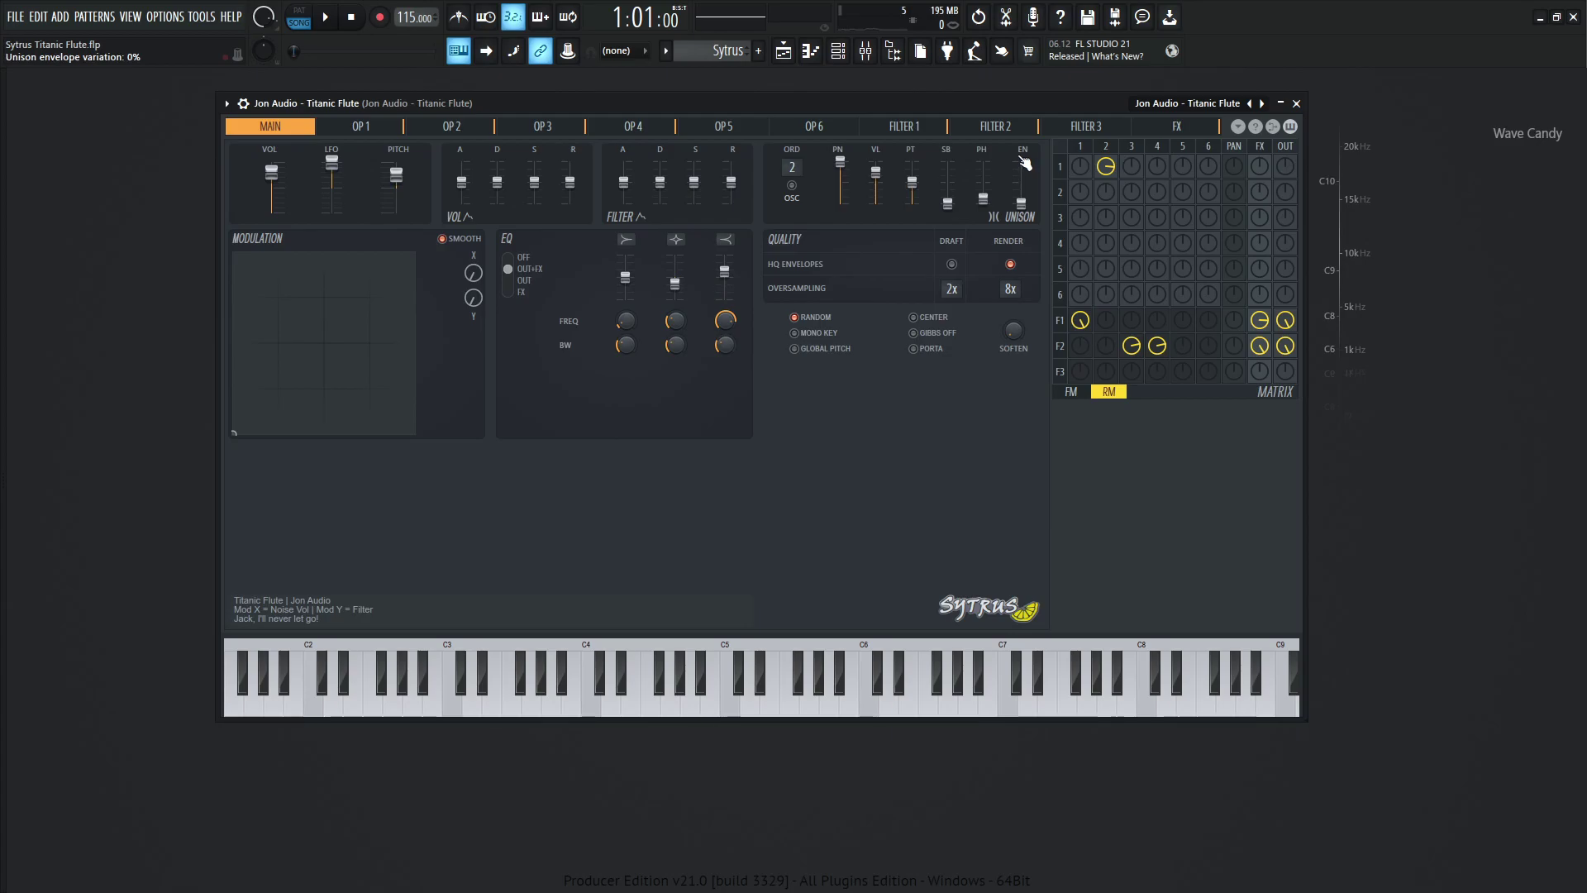
Go to the FX page and compare delay units D1 and D2 by switching between them
click(1178, 127)
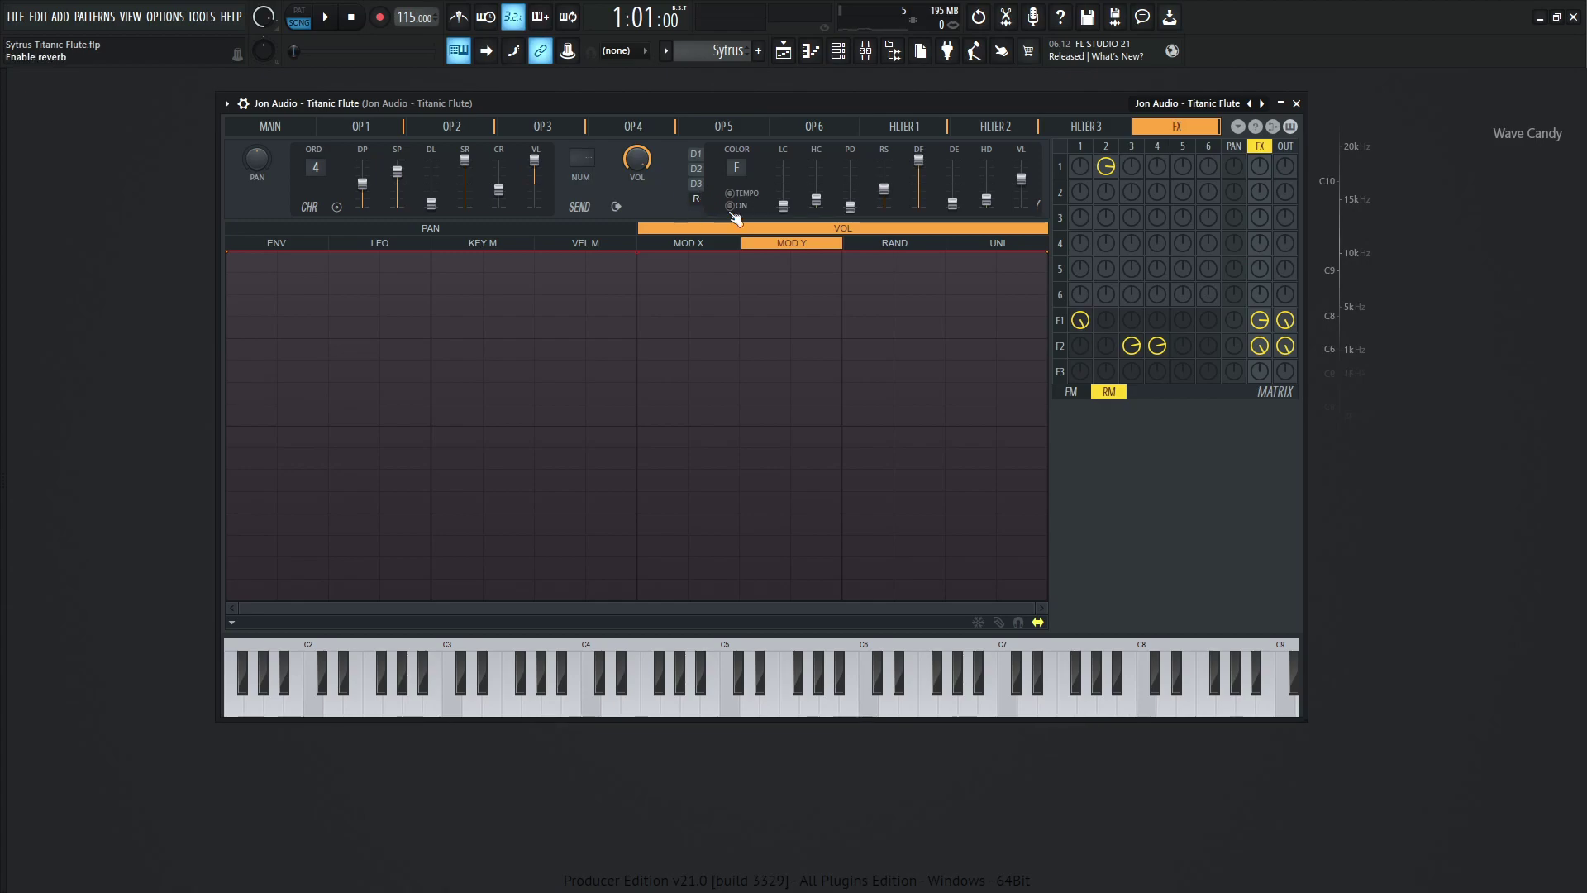
click(695, 160)
click(698, 169)
click(696, 155)
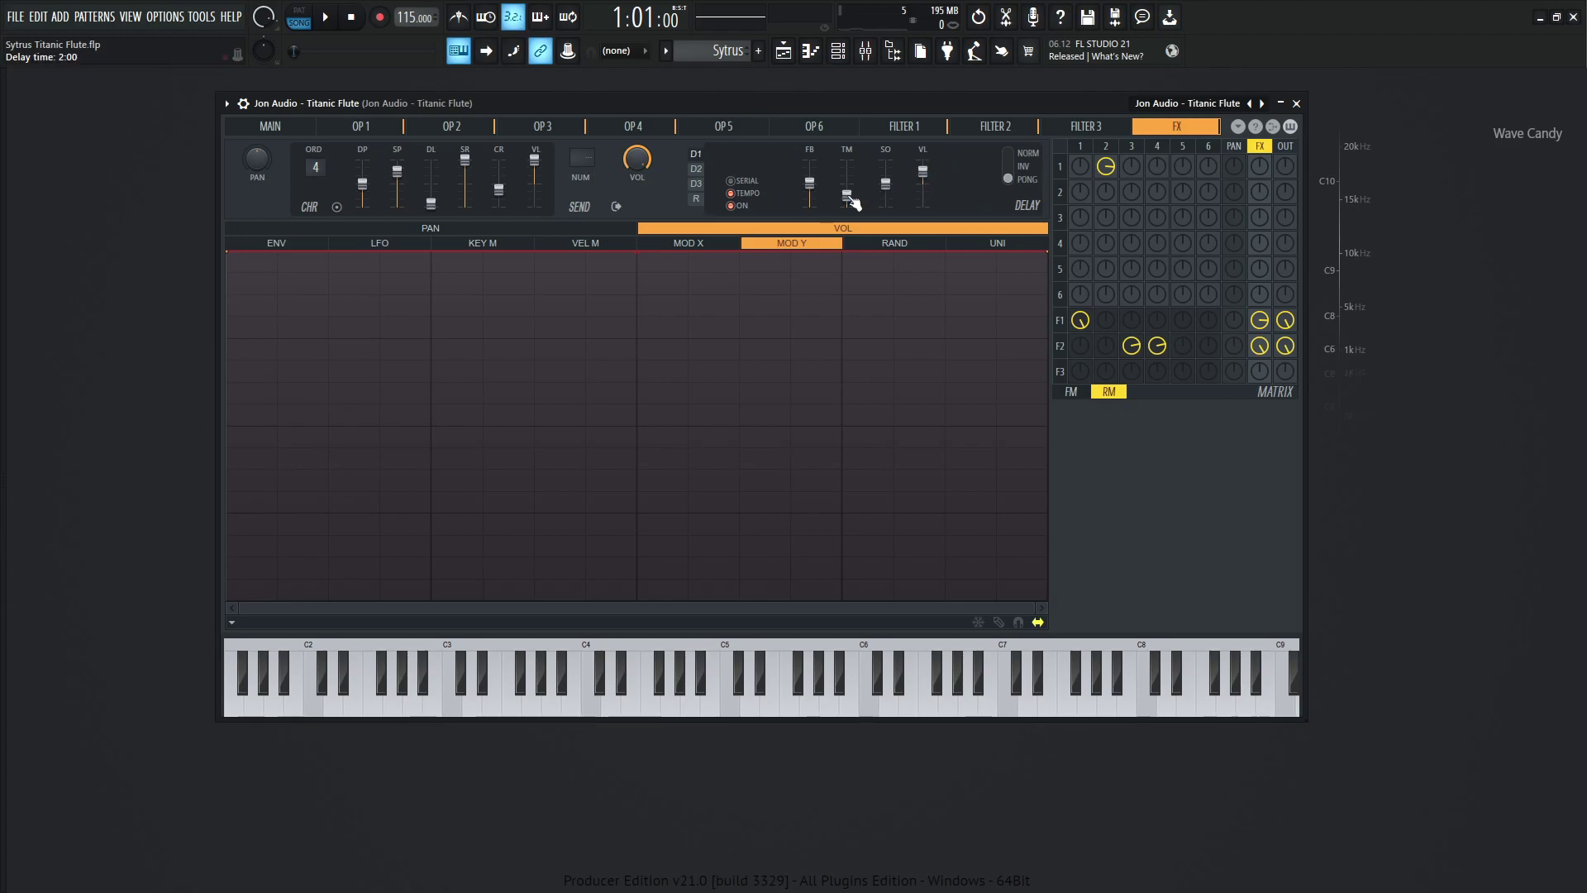
click(697, 170)
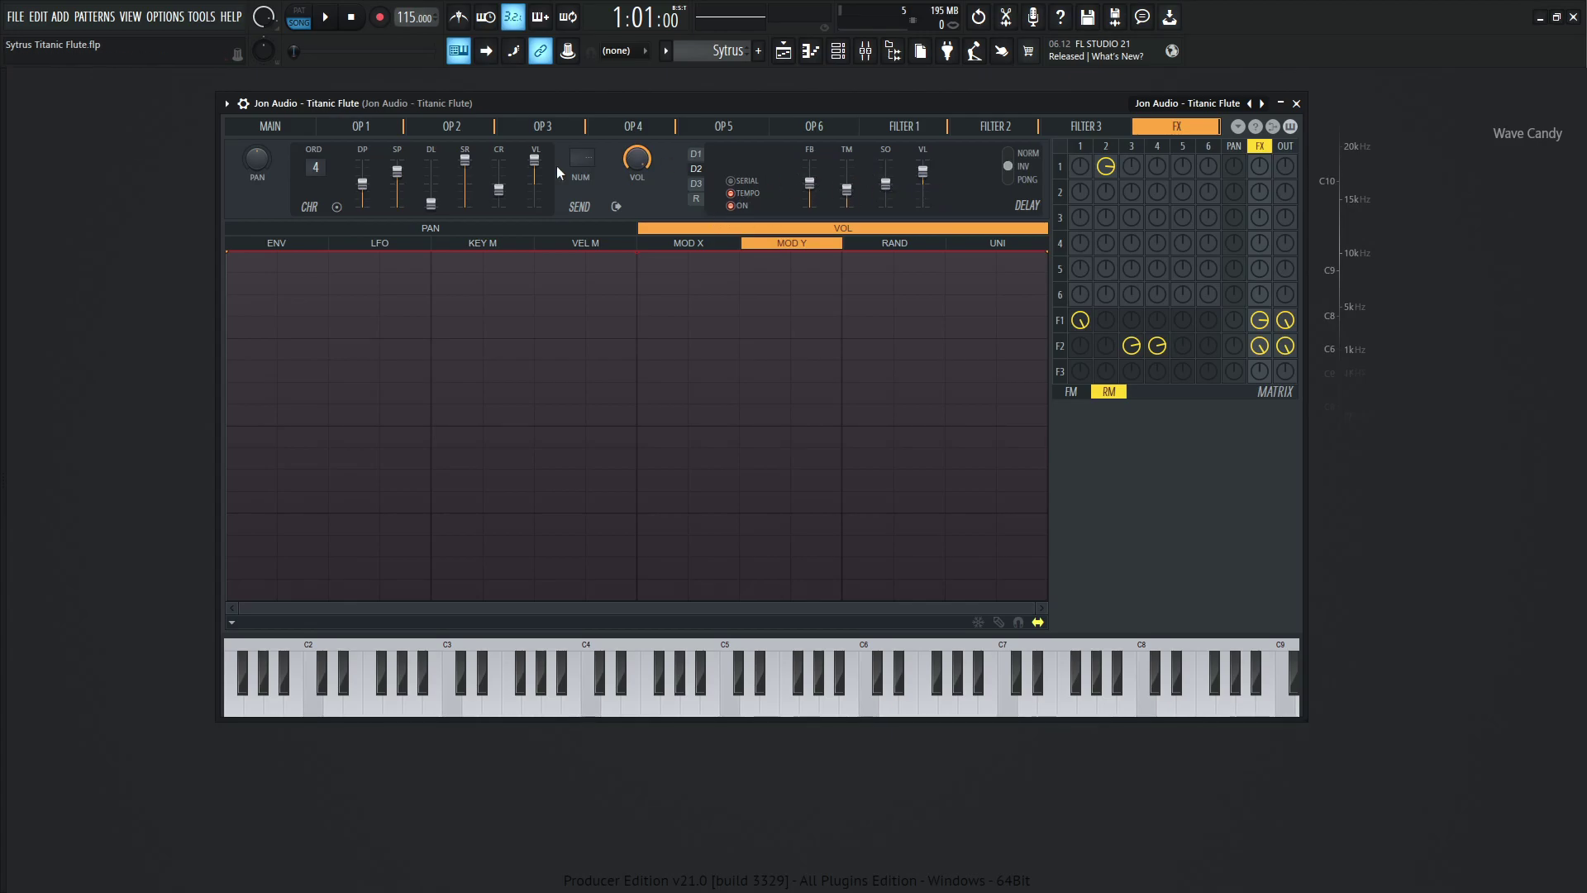
Return to the Main page and check the typing keyboard's note layout options without changes
click(364, 128)
click(308, 131)
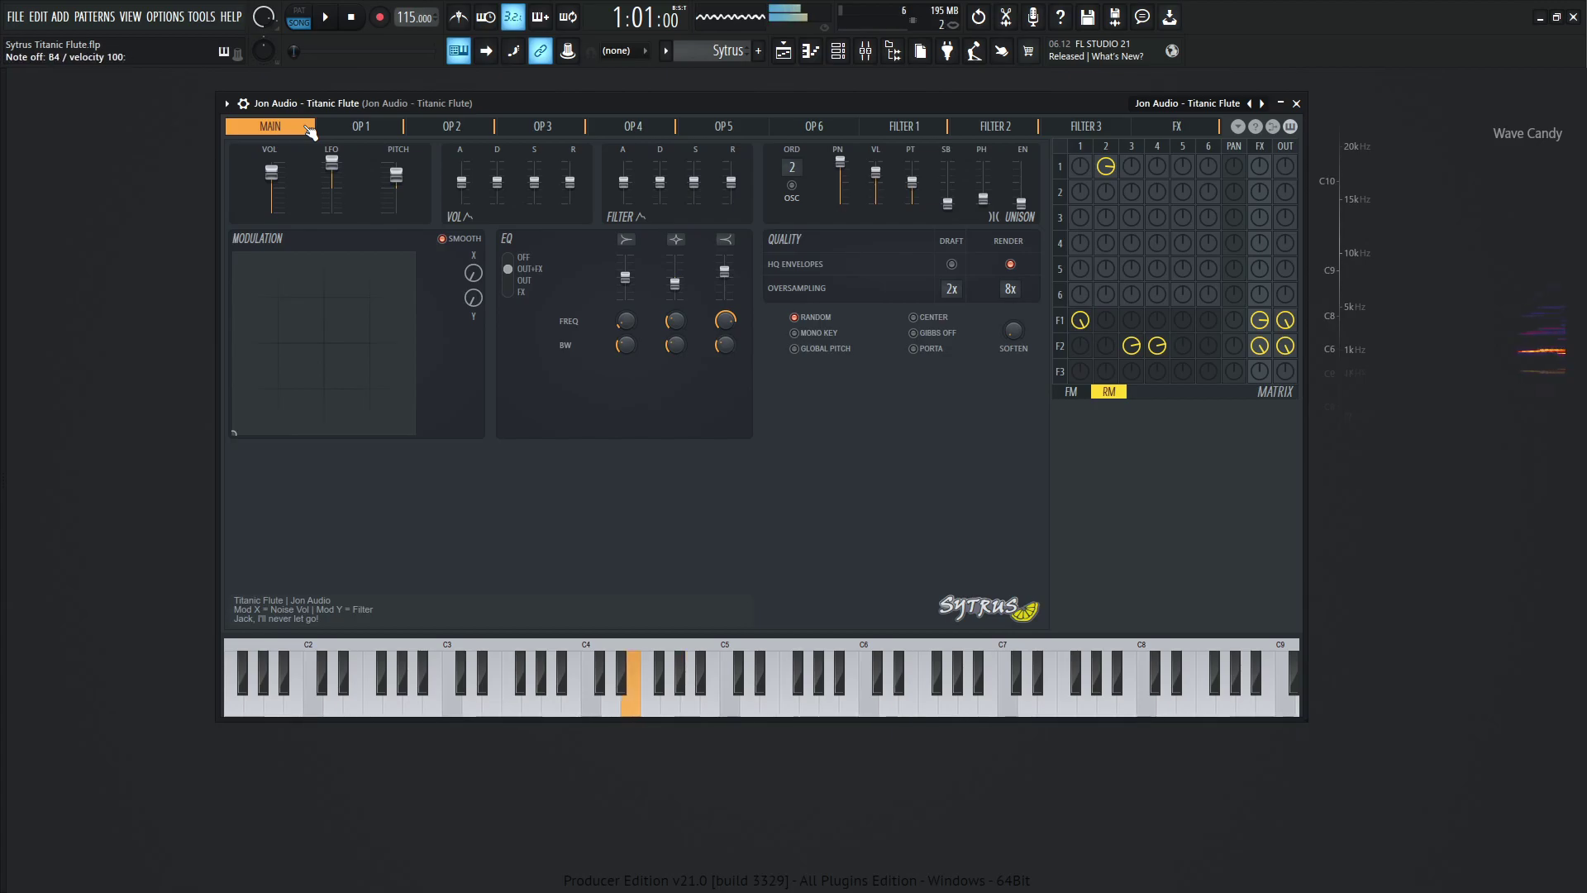
right_click(459, 50)
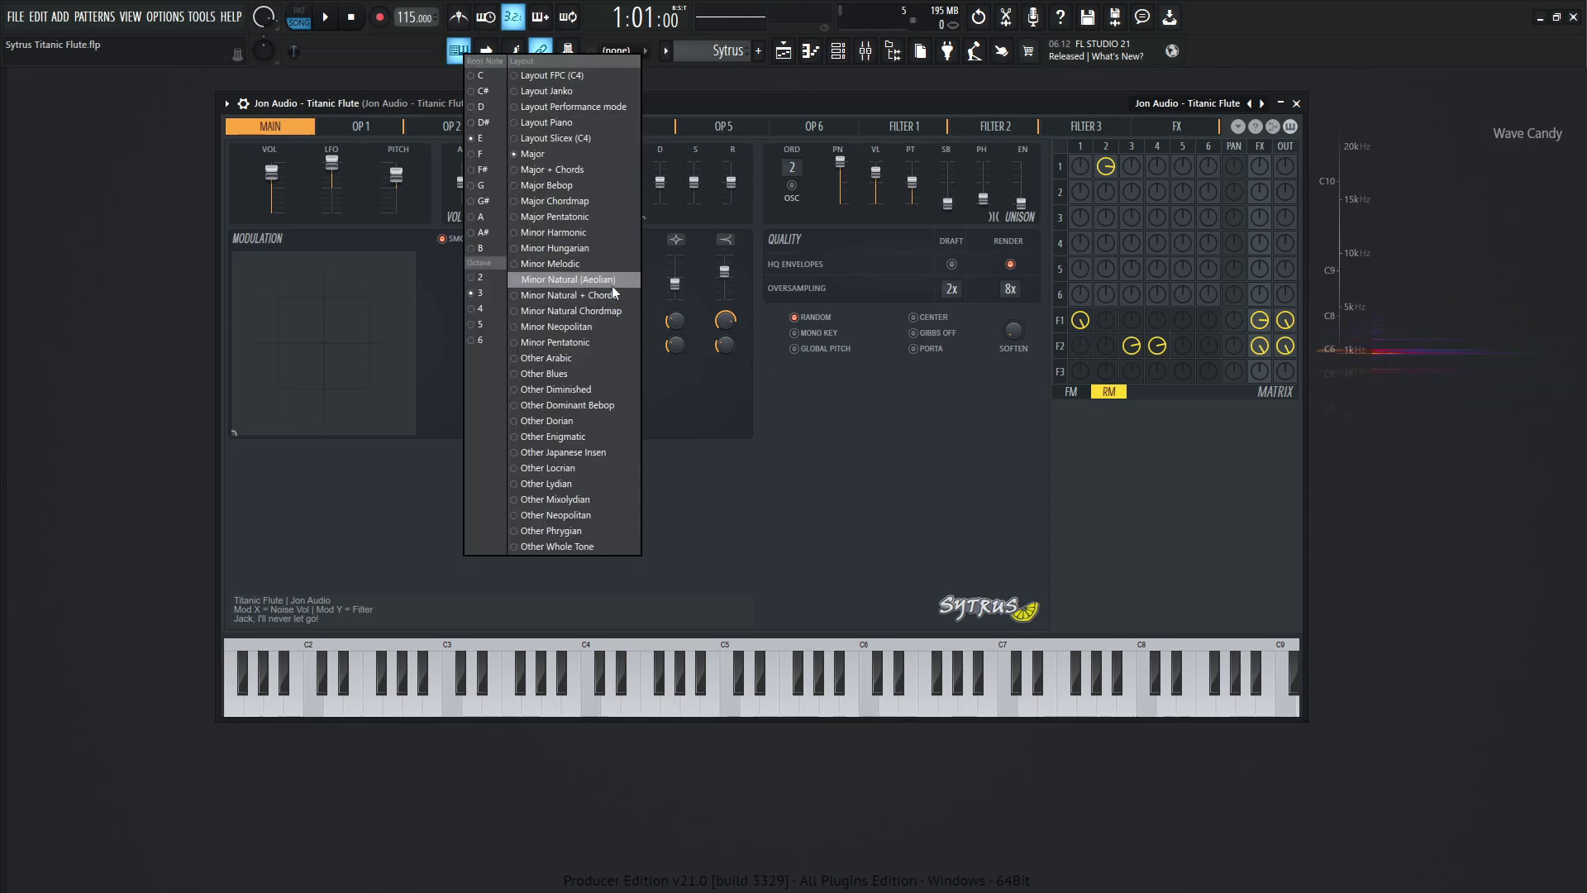
click(815, 94)
Play the melody's first phrase N M C N C B G on the computer keyboard
key(n)
key(m)
key(c)
key(n)
key(c)
key(b)
key(g)
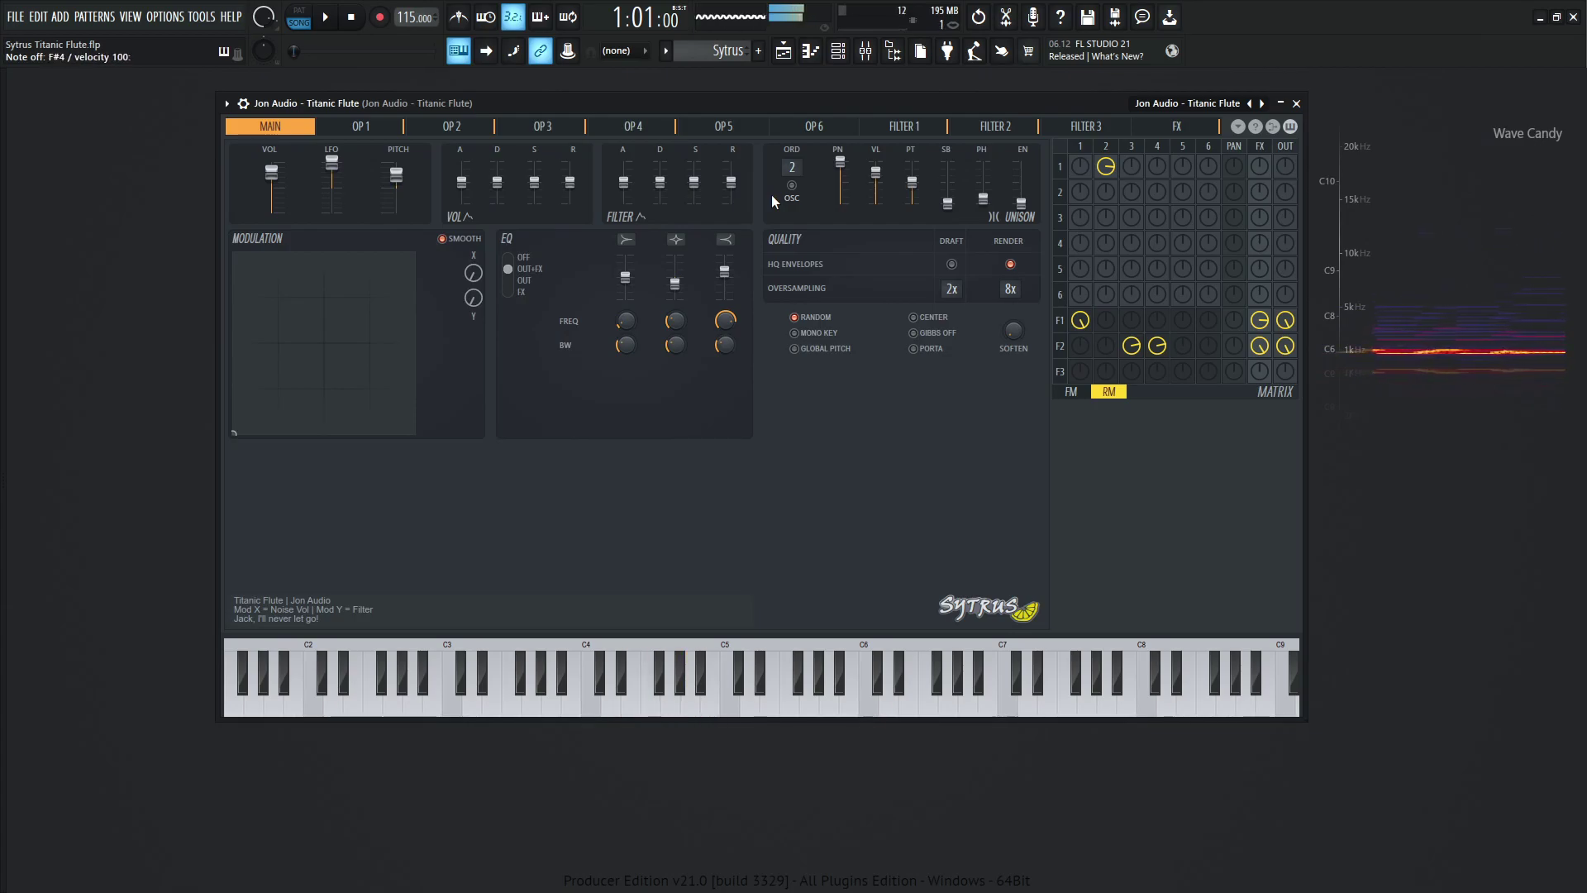
Play the second phrase ending on a held F#, then move the XY point to the pad's centre
key(n)
key(m)
key(c)
key(b)
key(n)
key(m)
key(c)
key(b)
key(n)
key(g)
mouse_move(250, 423)
mouse_down()
mouse_move(343, 357)
mouse_move(395, 273)
mouse_up()
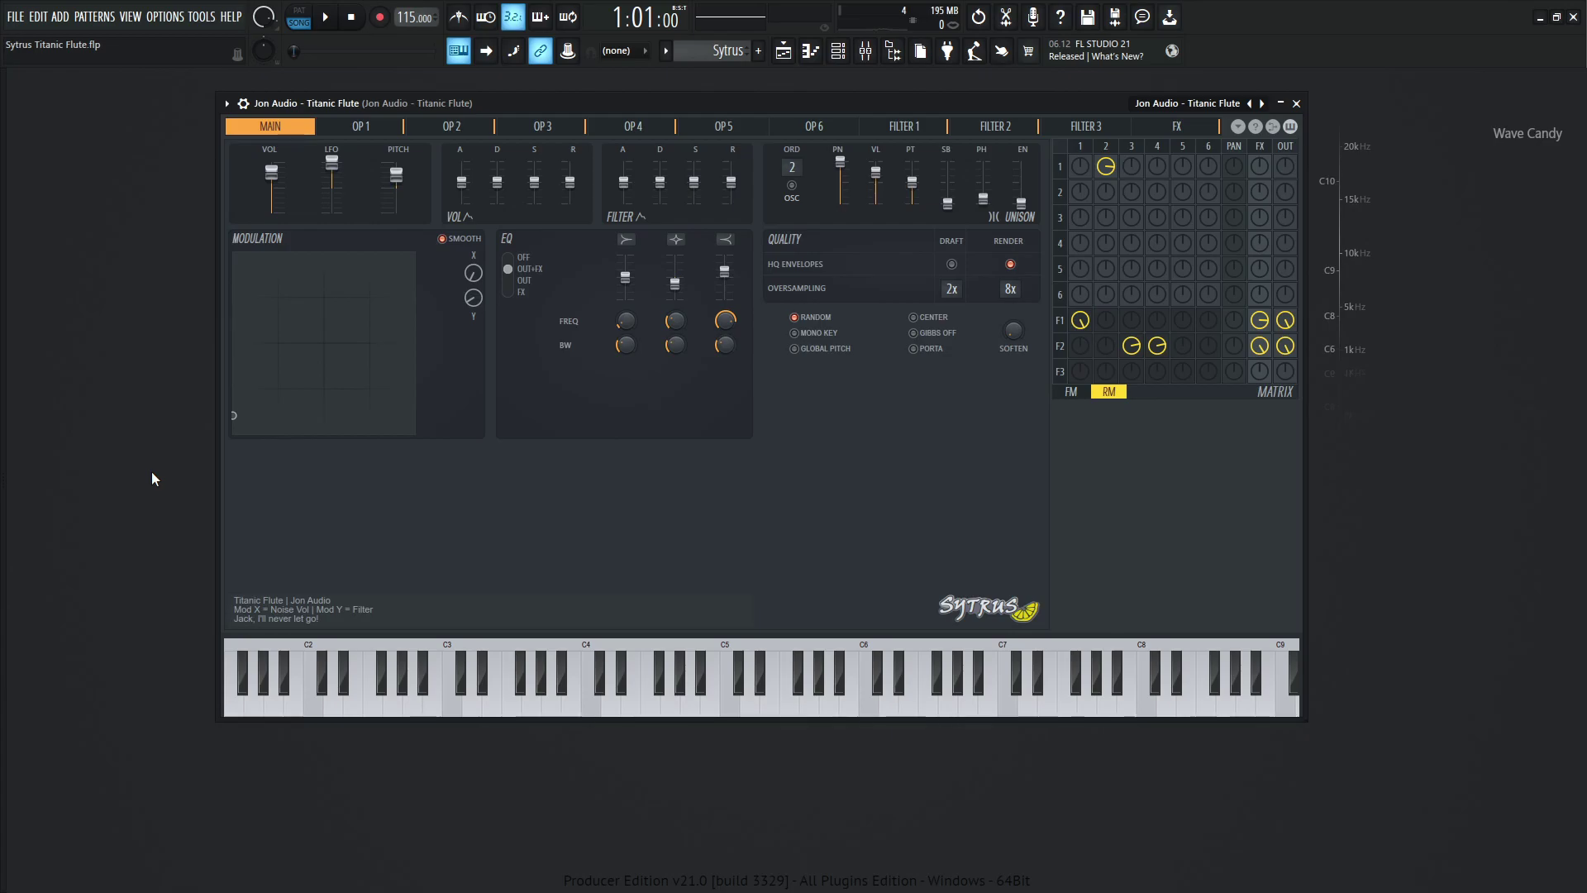
Switch Sytrus to the FX page showing the chorus and delay sections
click(1182, 129)
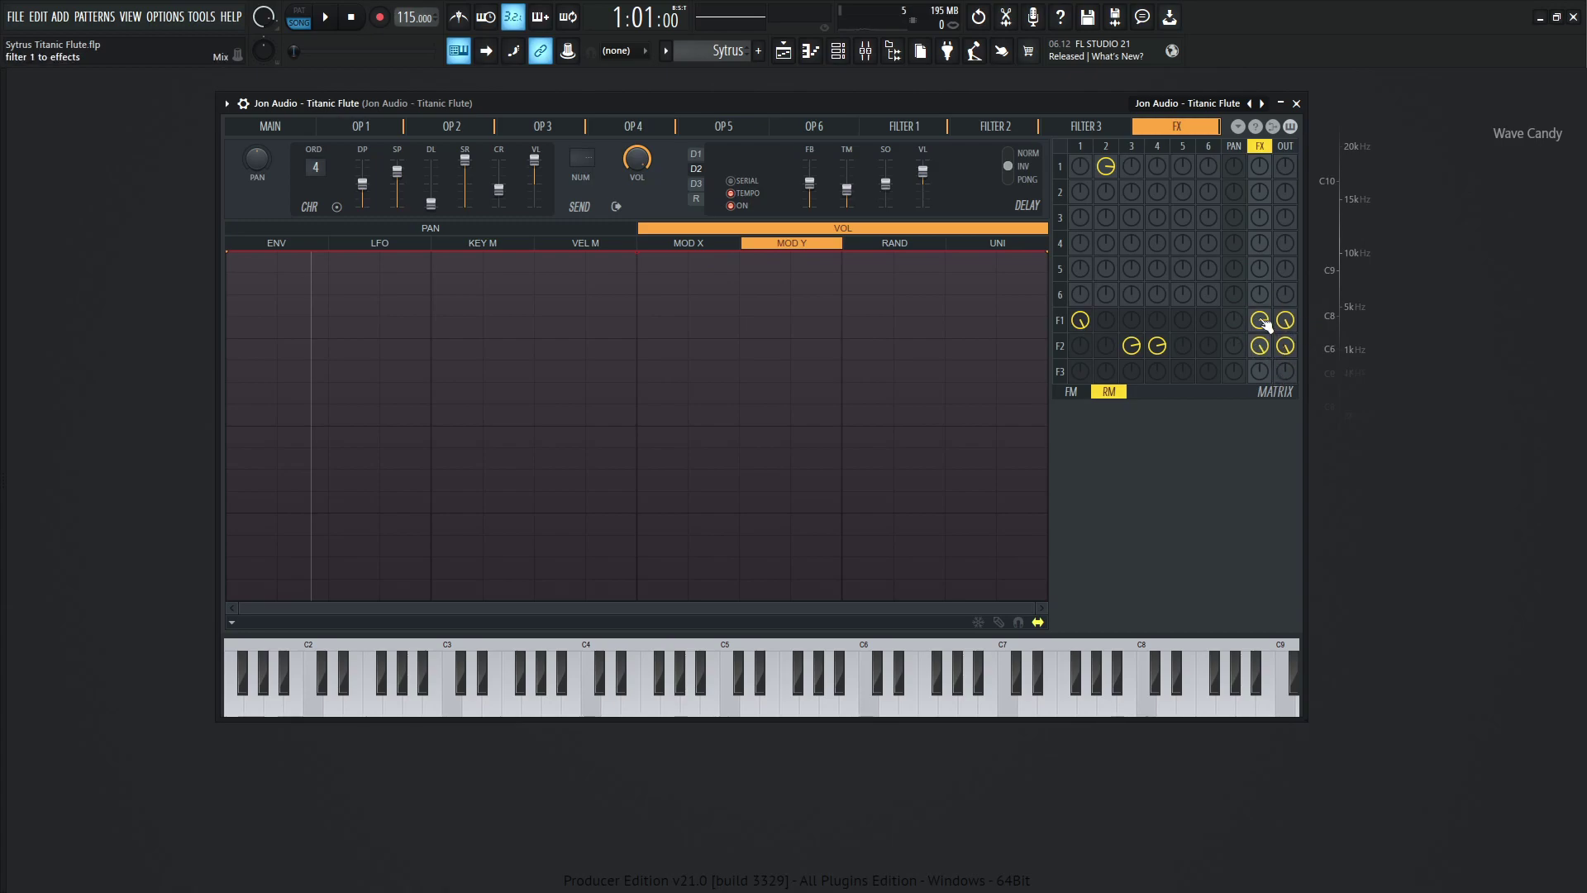
Turn the matrix's F1 row FX send knob up to about 3 o'clock
drag(1262, 322, 1268, 355)
Cycle through operators 4, 3, 2 and 1 and back, ending on operator 1's triangle oscillator
click(616, 125)
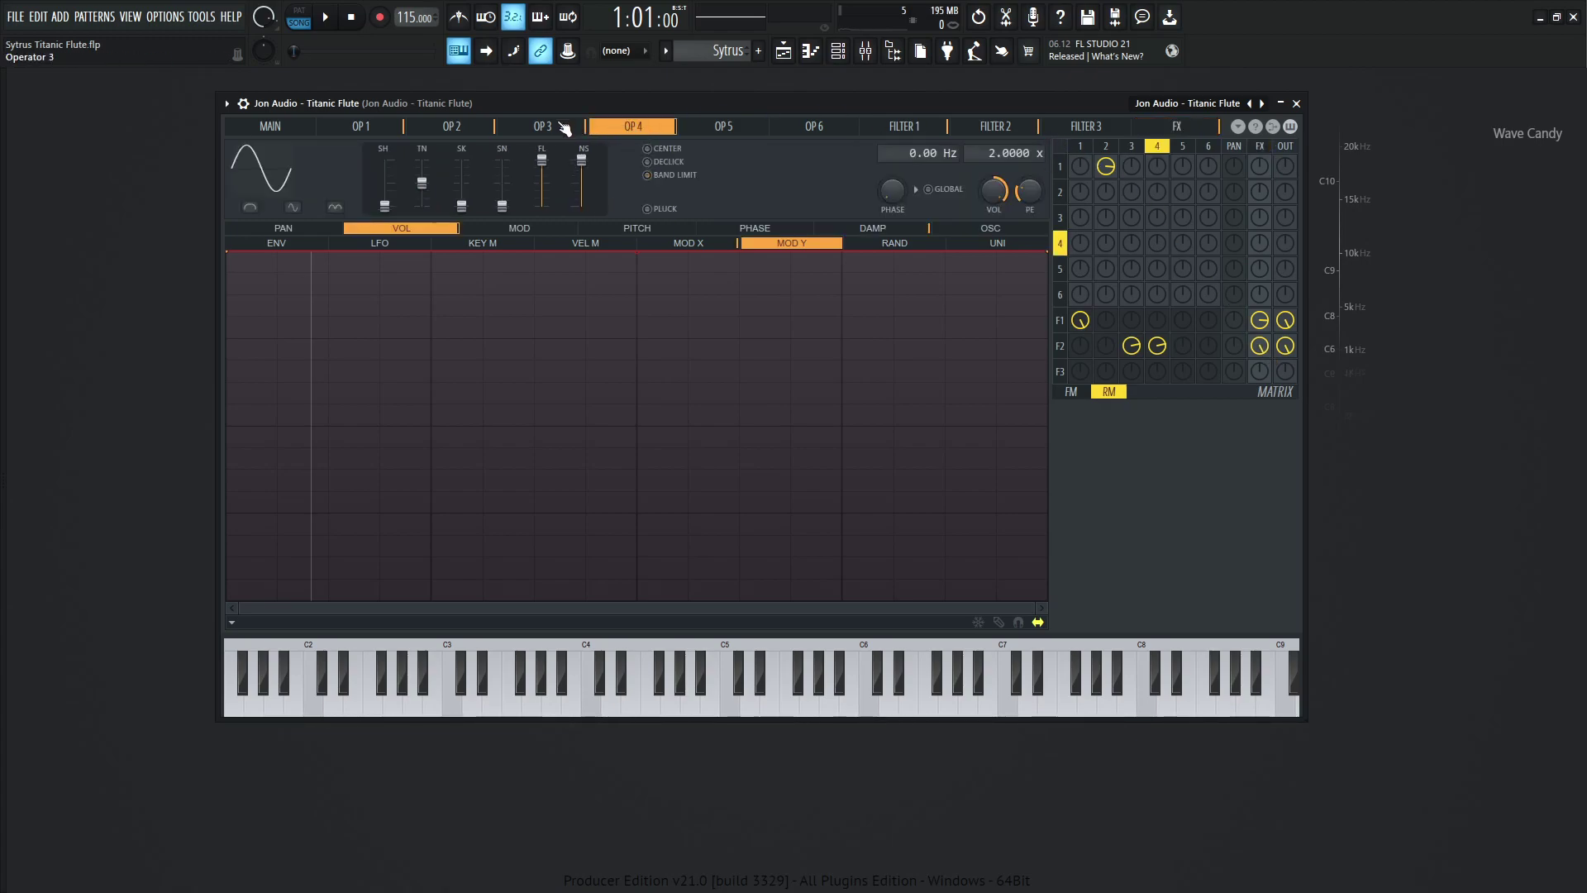
click(562, 128)
click(462, 132)
click(382, 130)
click(446, 129)
click(536, 129)
click(622, 131)
click(565, 132)
click(459, 132)
click(381, 130)
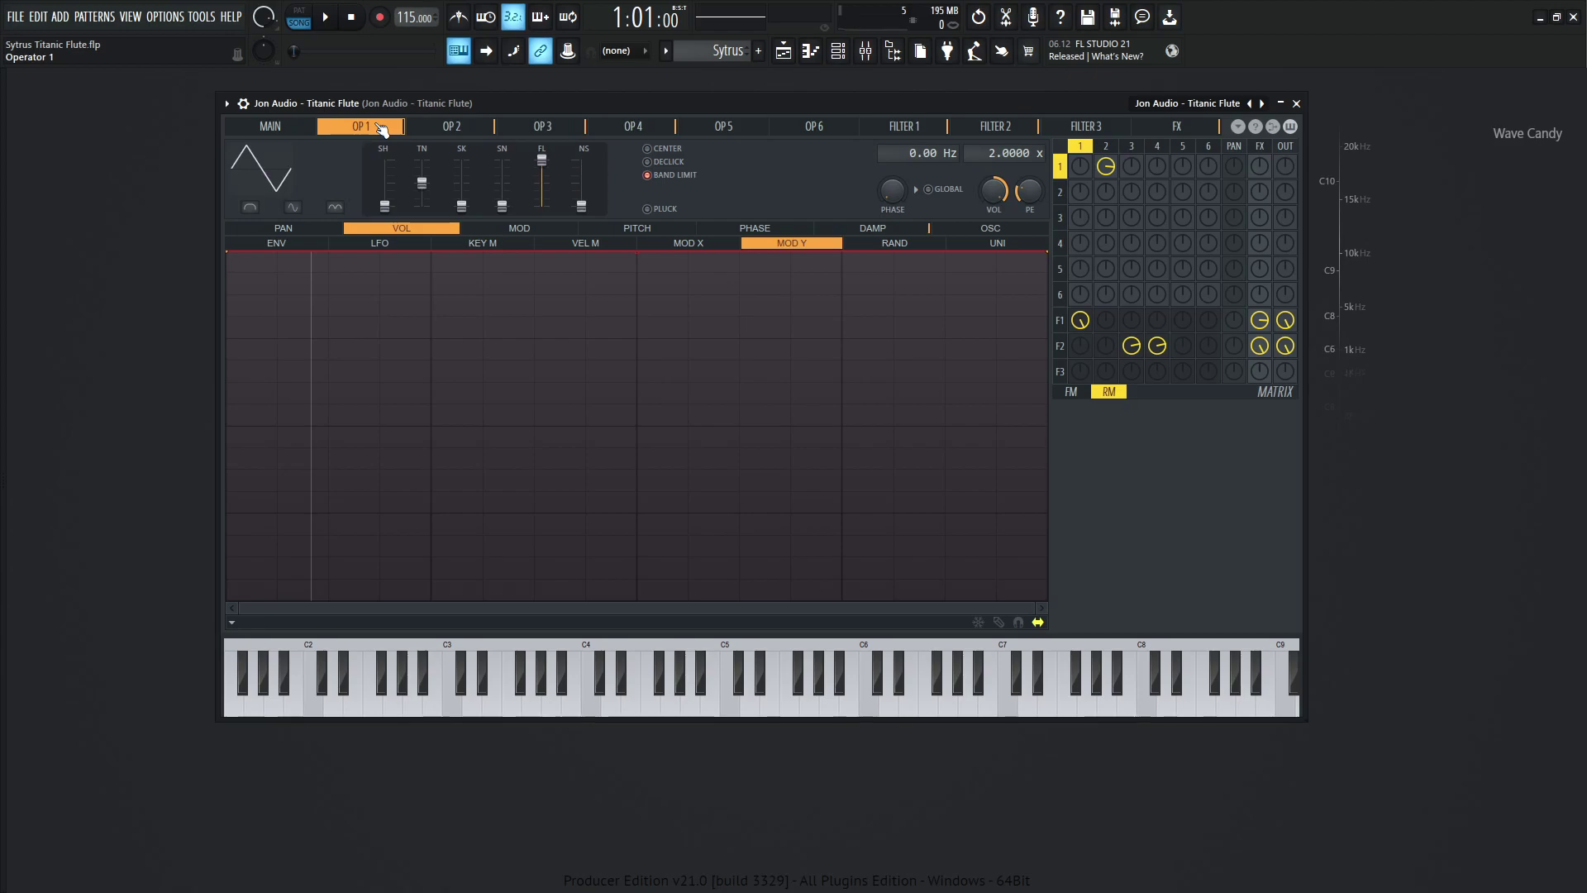